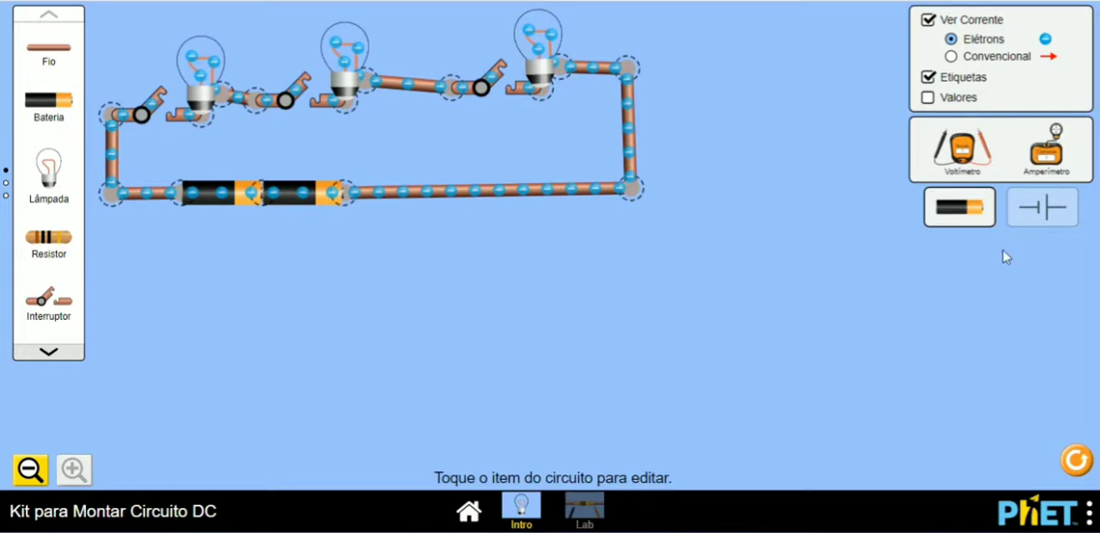
Step: Add a voltmeter across the two series batteries and an ammeter on the series circuit's lower-right corner junction
left_click_drag(971, 153, 214, 323)
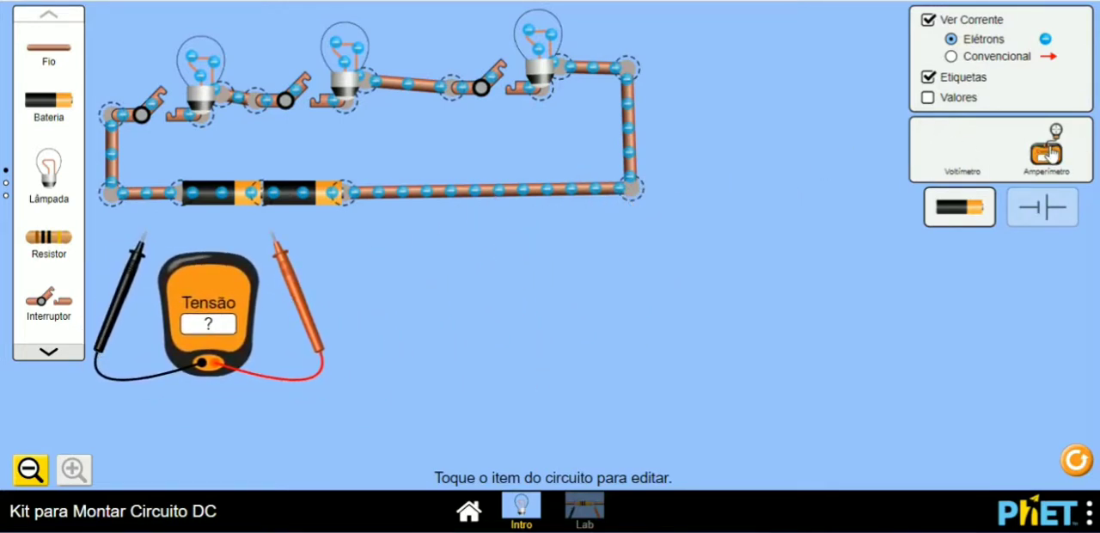
left_click_drag(1047, 151, 417, 296)
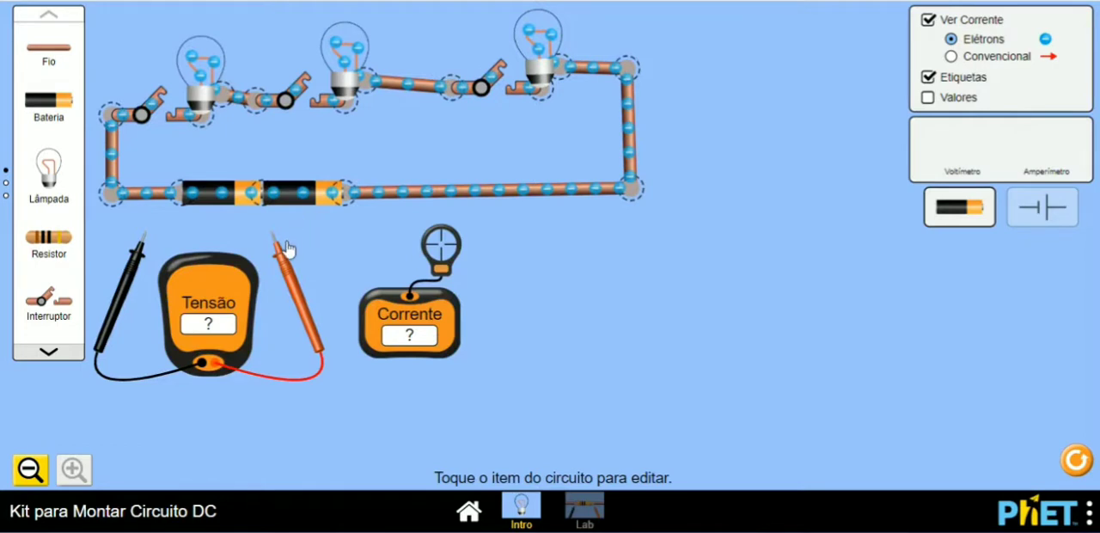
left_click_drag(288, 249, 363, 217)
left_click_drag(145, 255, 172, 222)
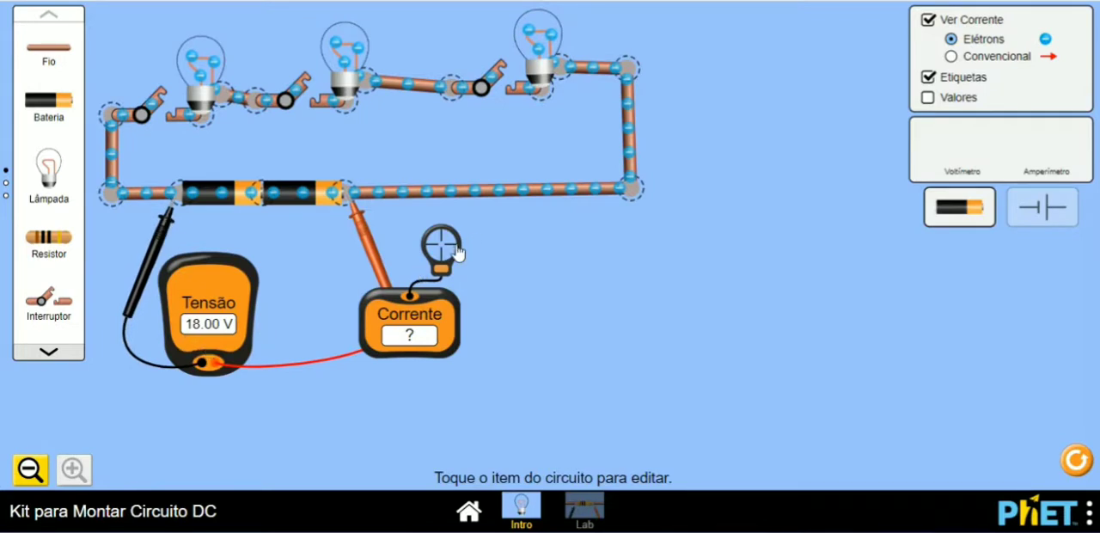
left_click_drag(456, 249, 643, 191)
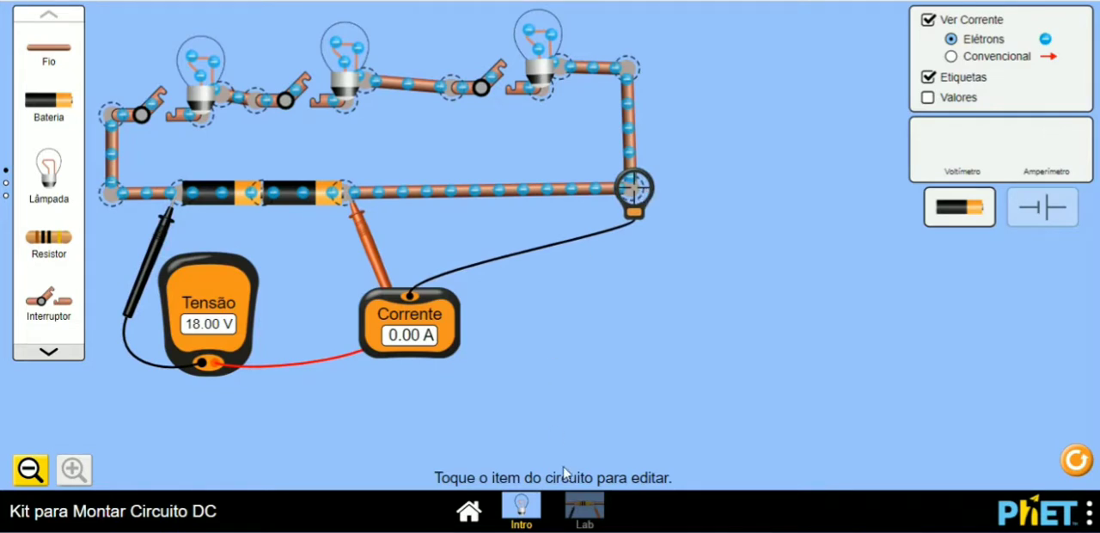
Step: Close all three switches in the series circuit
left_click(495, 81)
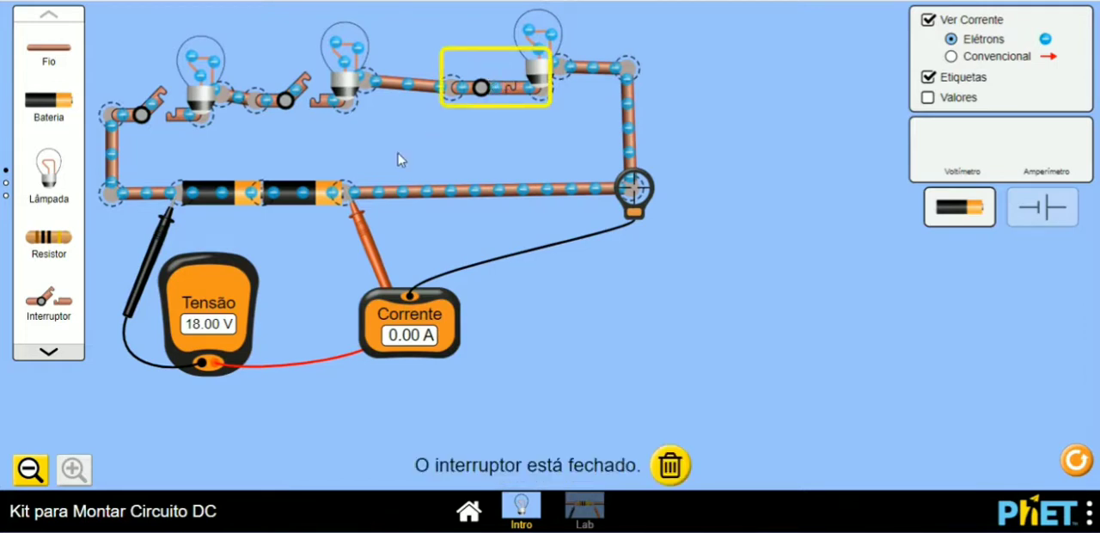
left_click(306, 91)
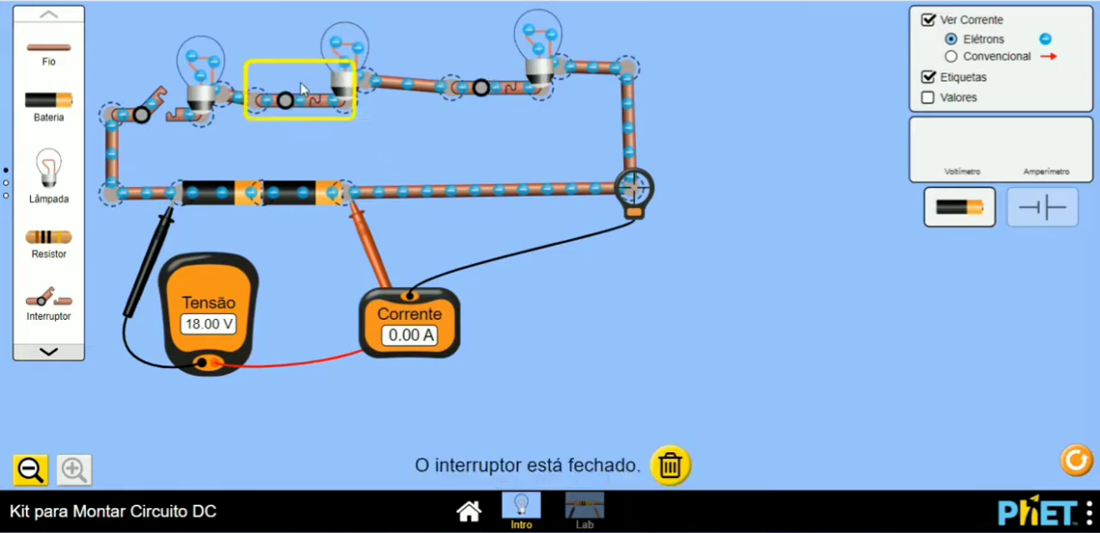
left_click(159, 97)
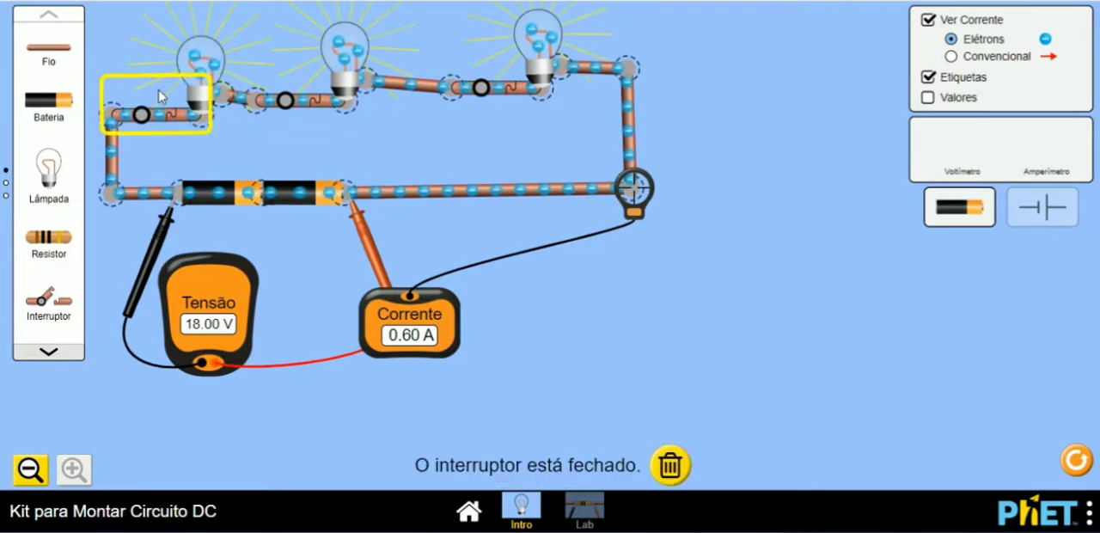
left_click(435, 142)
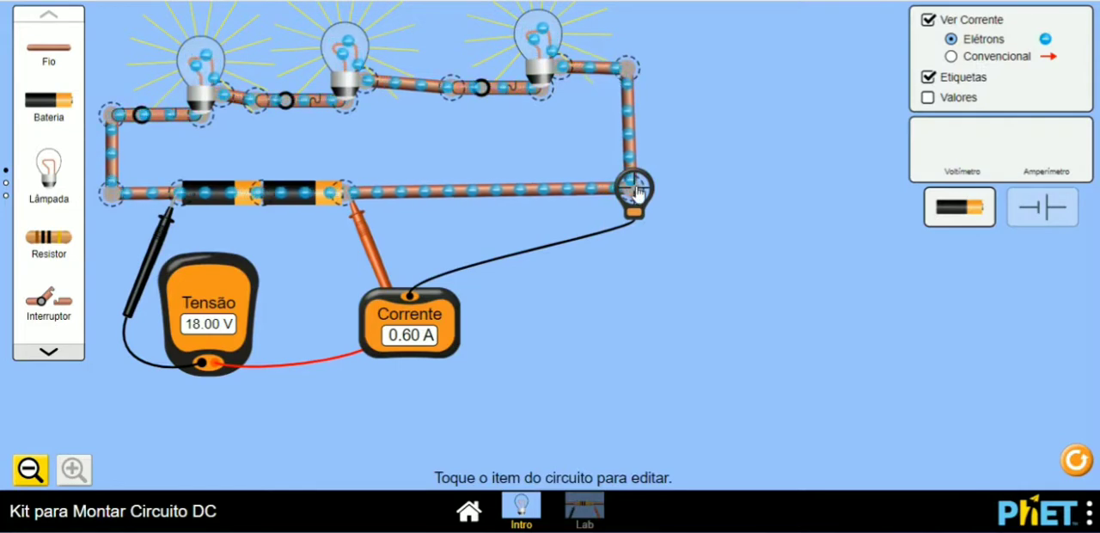
Step: Measure the series current before the third switch, at the circuit's upper-left corner and again at its lower-right corner
left_click_drag(636, 193, 458, 93)
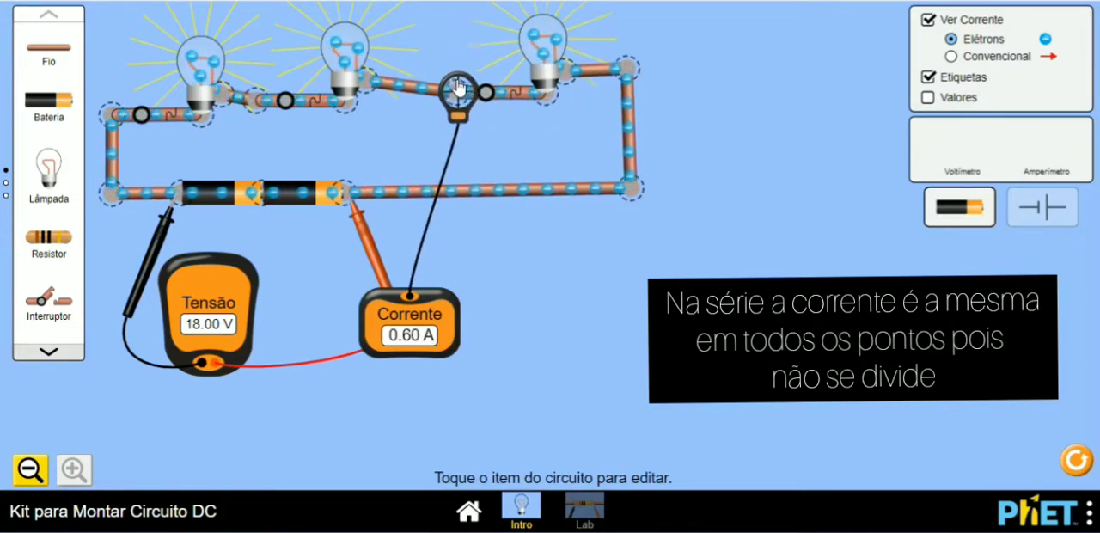
left_click_drag(421, 90, 444, 80)
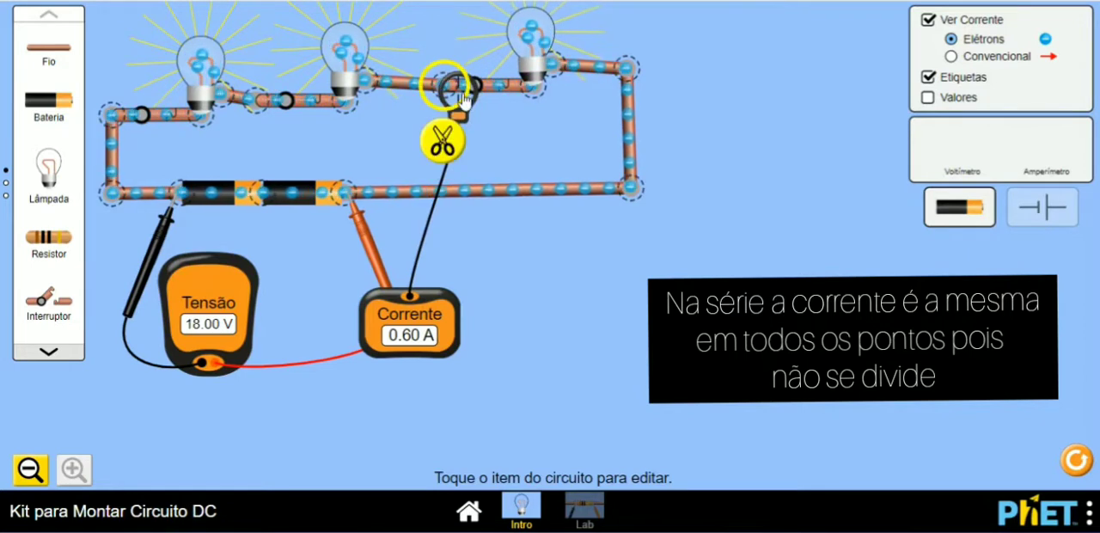
left_click_drag(444, 93, 120, 109)
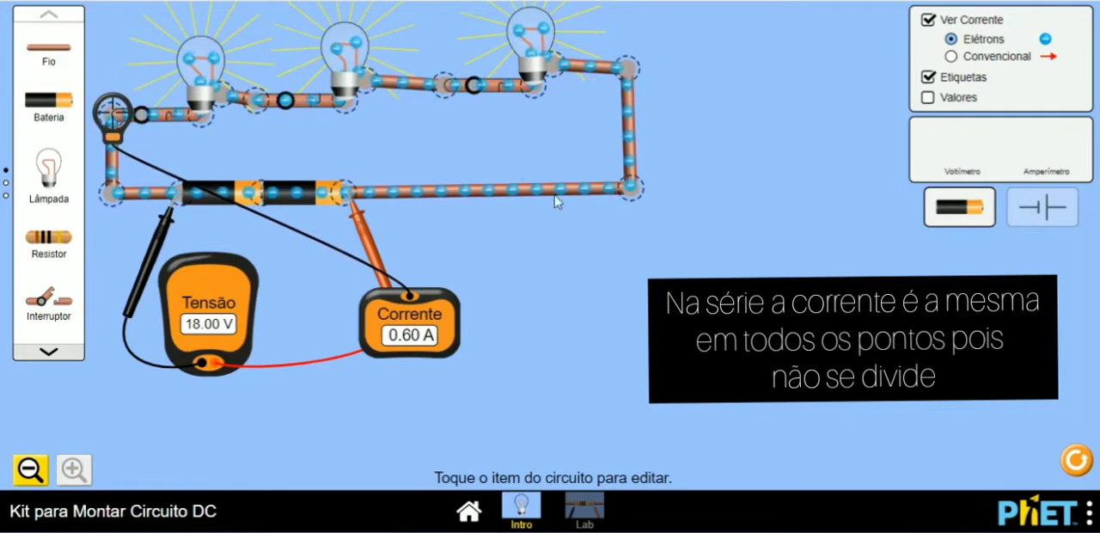
left_click_drag(117, 121, 637, 187)
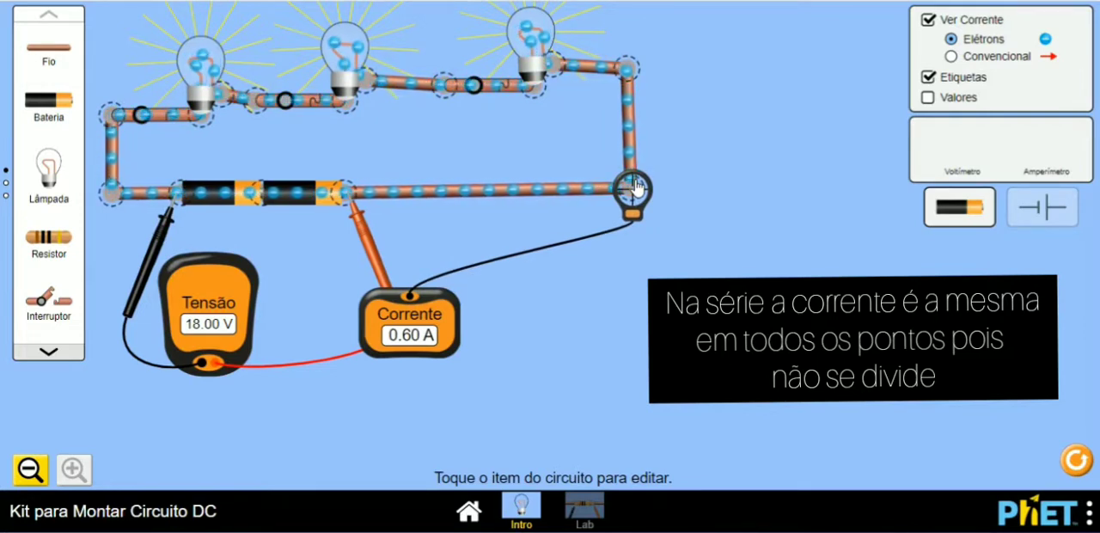
Step: Inspect the resistance of the first and second bulbs in the series circuit
left_click(202, 73)
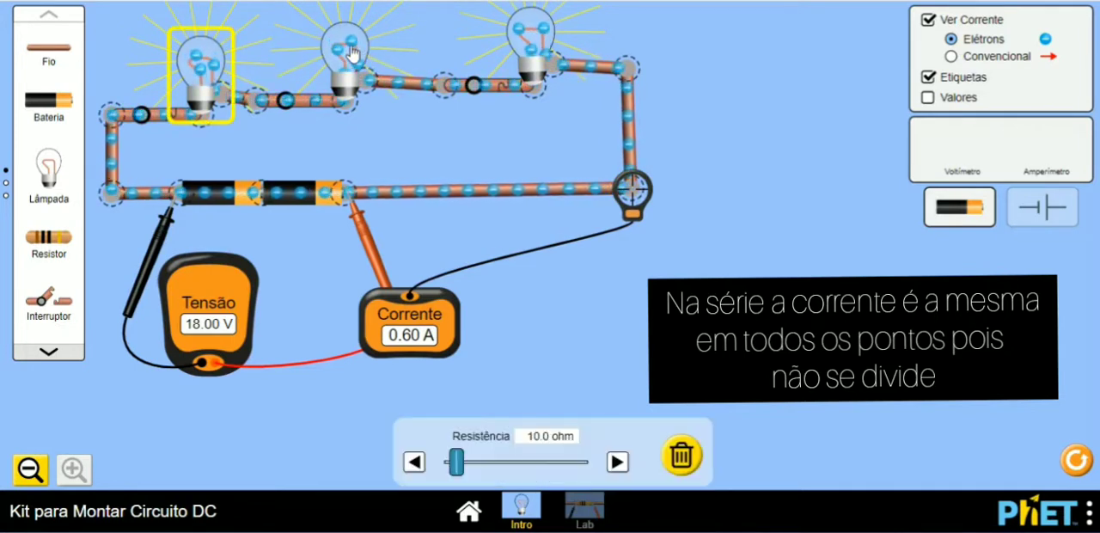
left_click(353, 53)
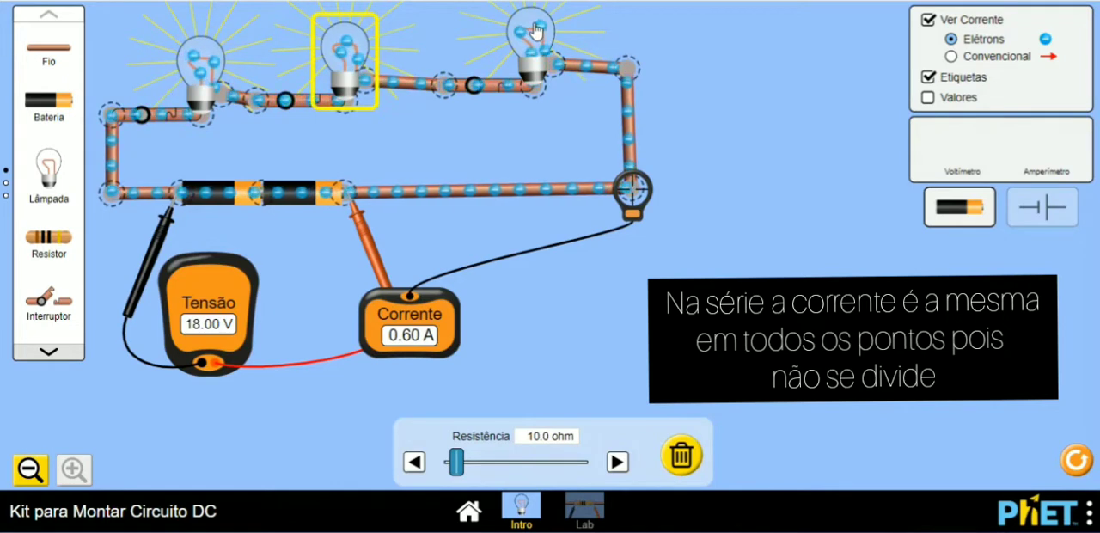
left_click(575, 153)
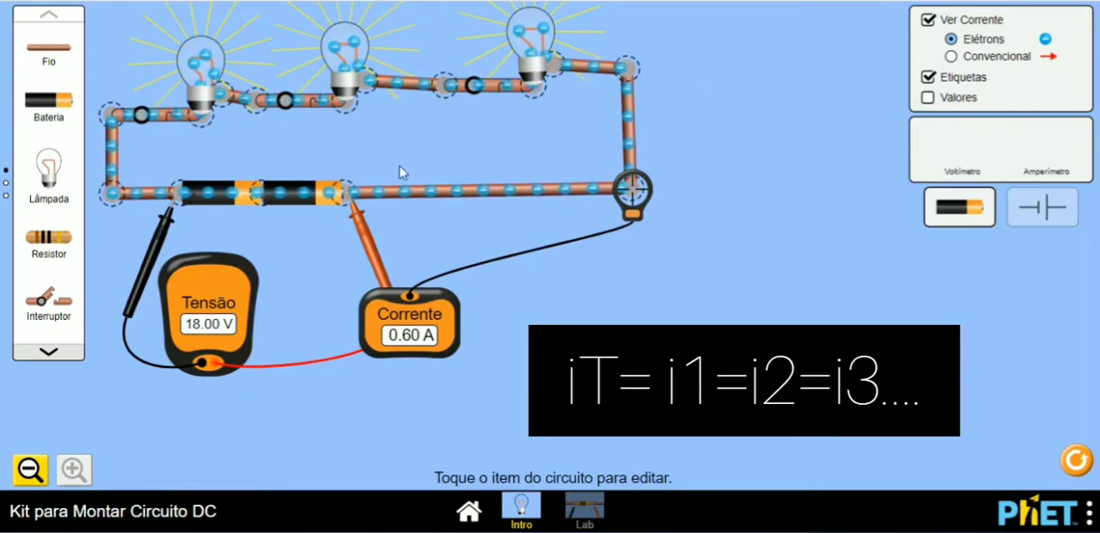
Step: Measure the voltage across all three series bulbs together, followed by the first bulb alone
mouse_move(371, 237)
left_mouse_down()
mouse_move(363, 248)
mouse_move(371, 242)
left_mouse_up()
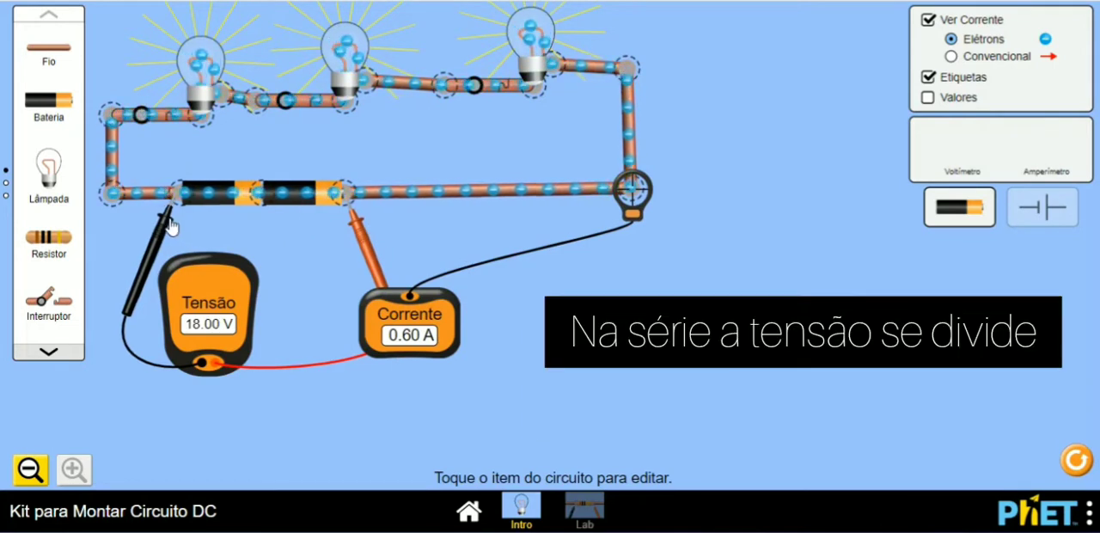
left_click_drag(170, 226, 196, 152)
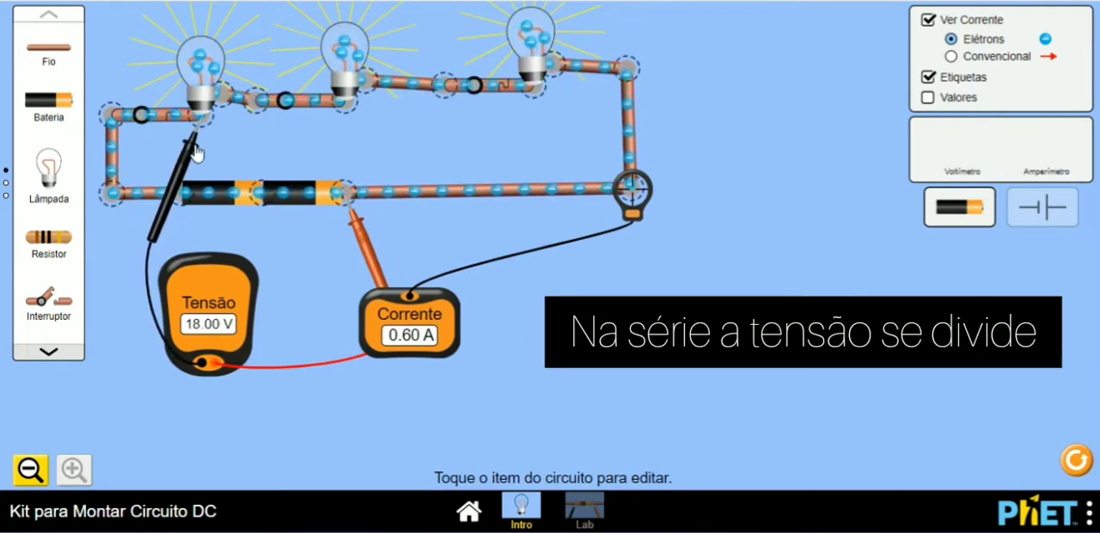
left_click_drag(368, 232, 581, 96)
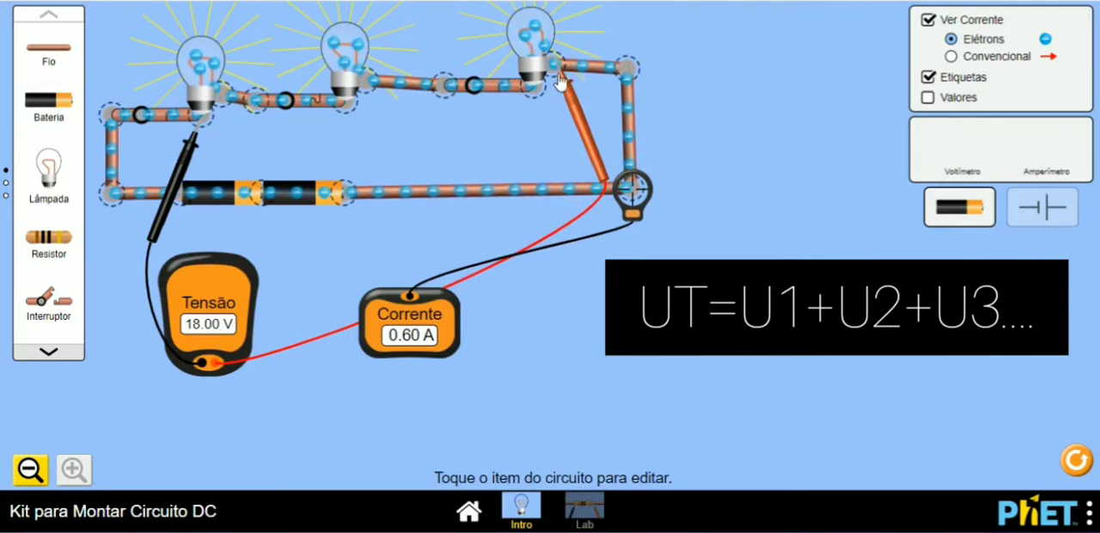
left_click_drag(570, 83, 269, 135)
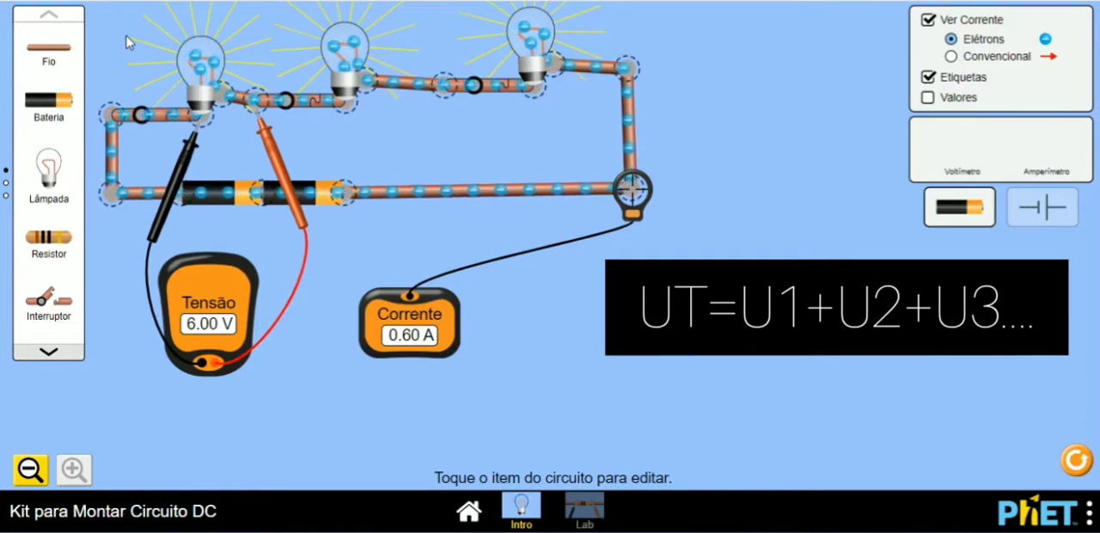
Step: Measure the voltage across the second and third bulbs together, followed by the third bulb alone
left_click_drag(267, 138, 382, 118)
left_click_drag(204, 146, 565, 102)
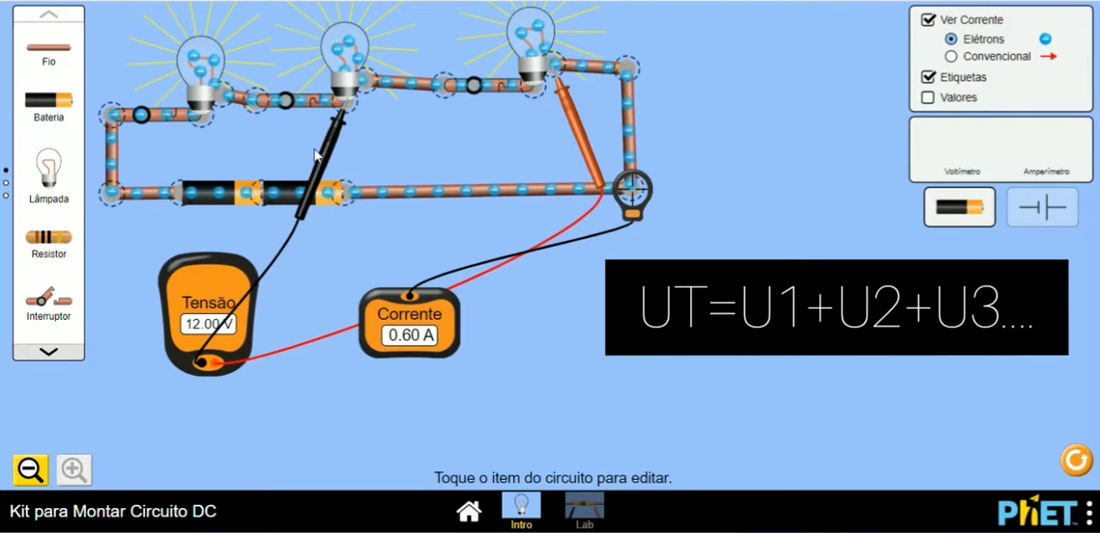
left_click_drag(334, 148, 524, 131)
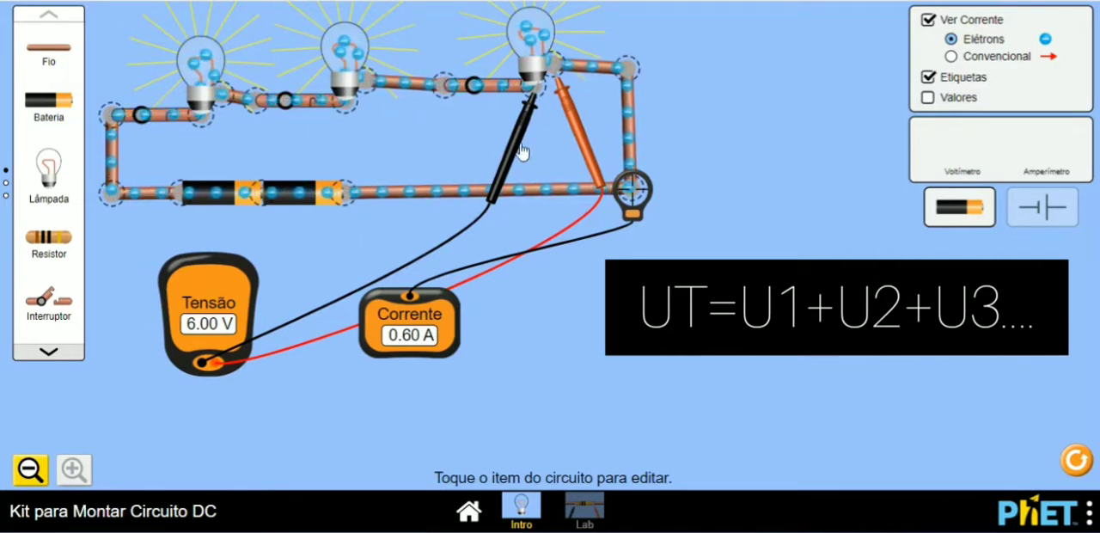
Step: Measure the voltage across the first two bulbs together and again across the full row of three
left_click_drag(532, 125, 361, 142)
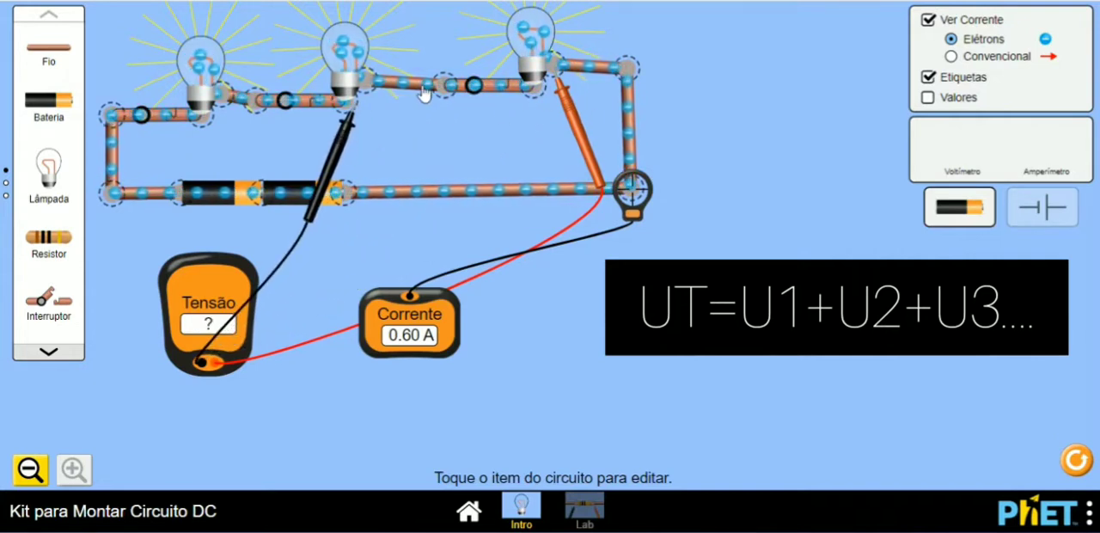
left_click_drag(587, 128, 407, 151)
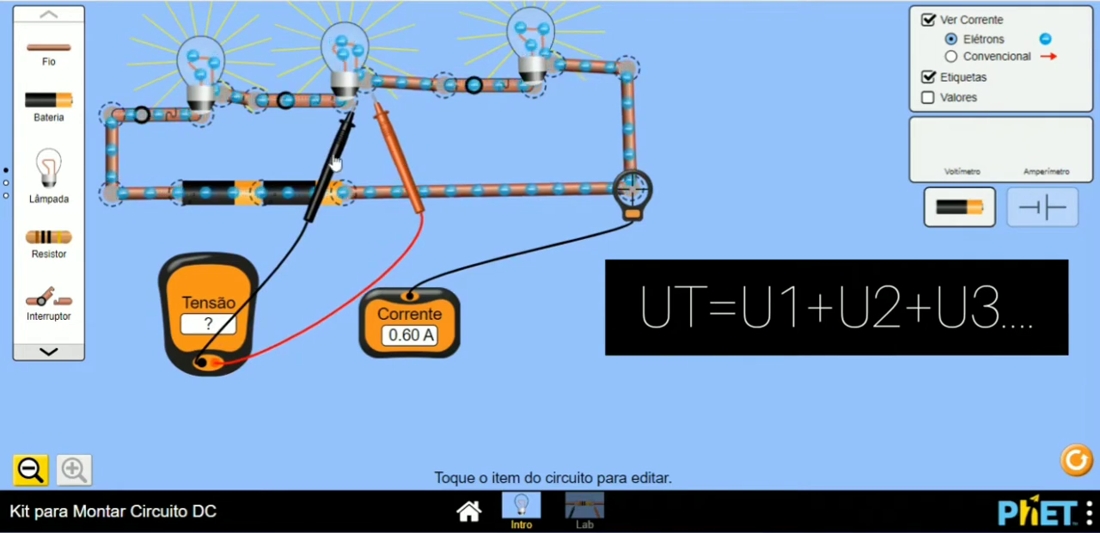
left_click_drag(335, 163, 188, 176)
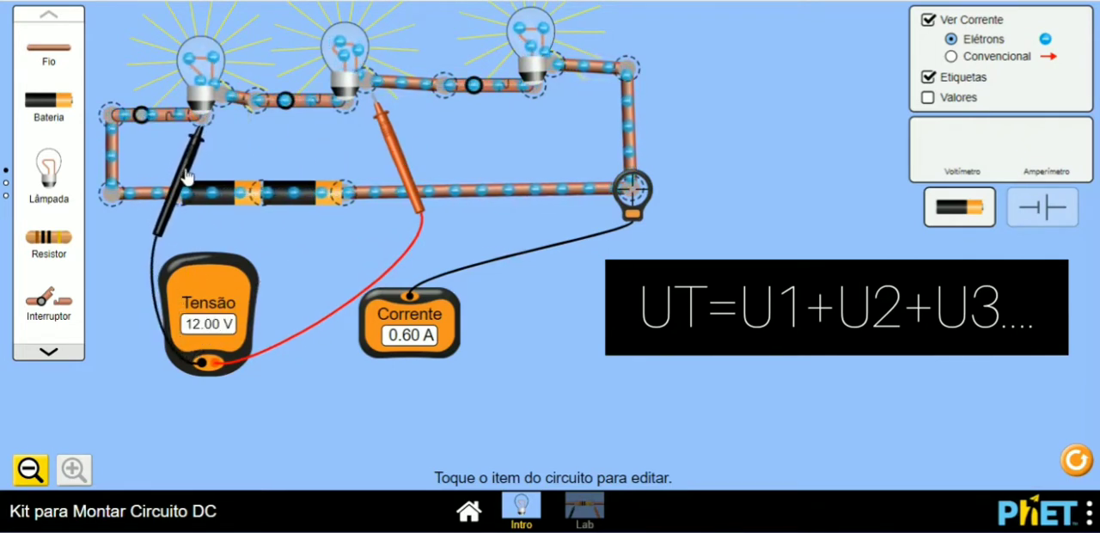
left_click_drag(387, 130, 569, 103)
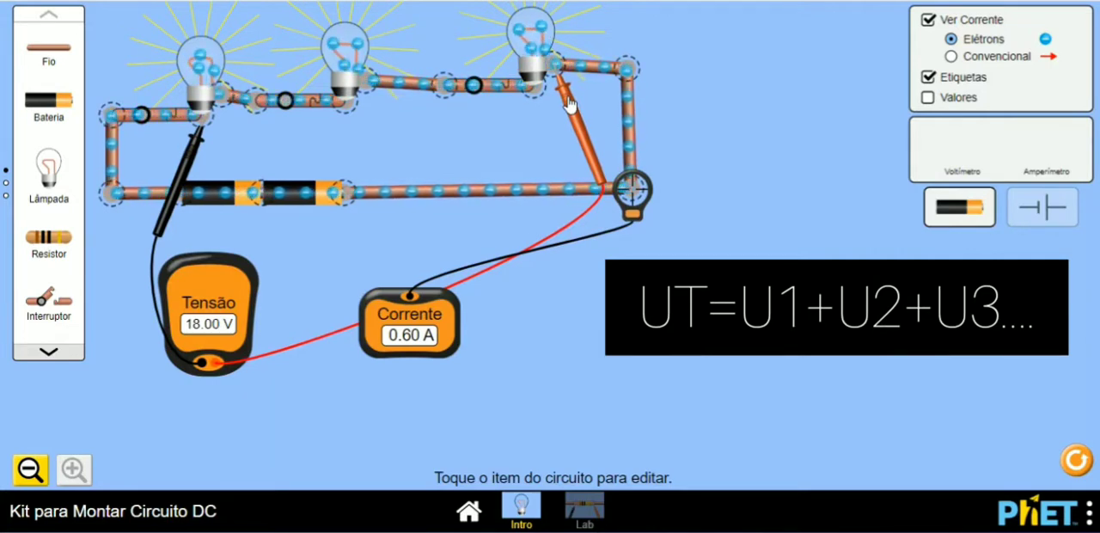
Step: Compare the resistance settings of all three series bulbs one by one
left_click(206, 65)
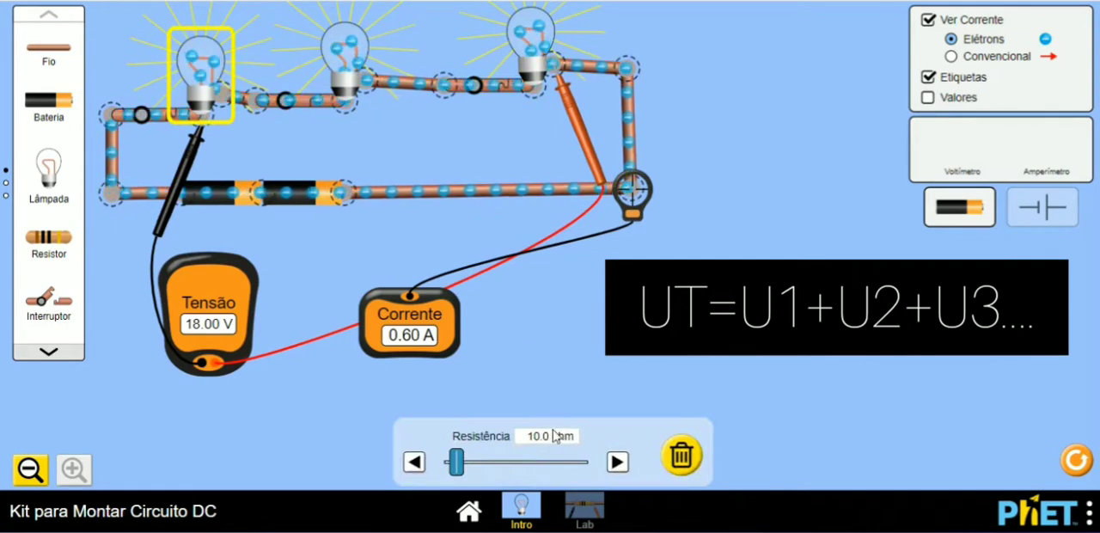
left_click(350, 55)
left_click(548, 22)
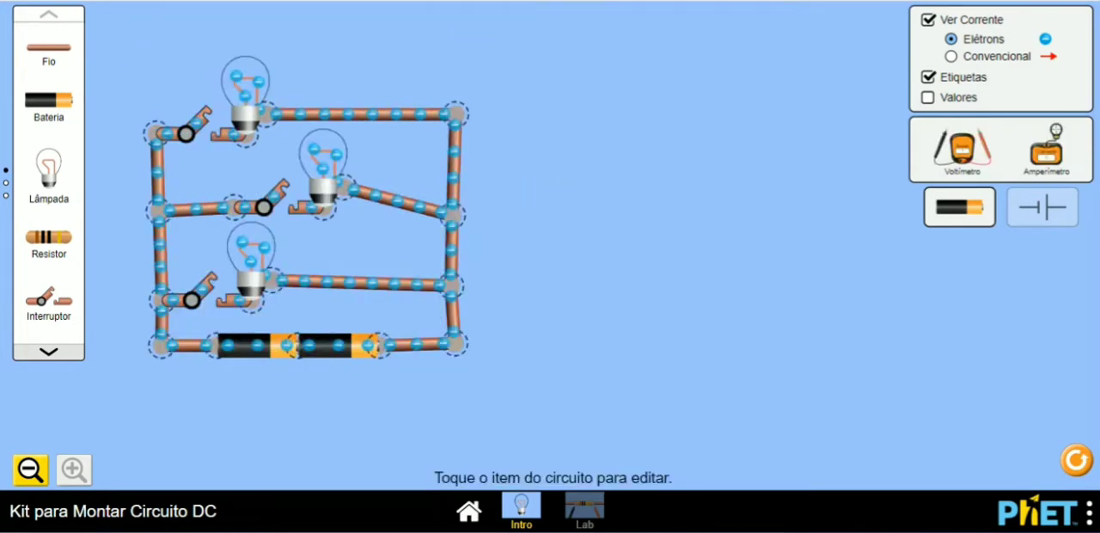
Step: Add a voltmeter across the parallel circuit's two batteries and an ammeter at the middle branch's right junction, with its display beside the circuit
left_click_drag(985, 152, 274, 456)
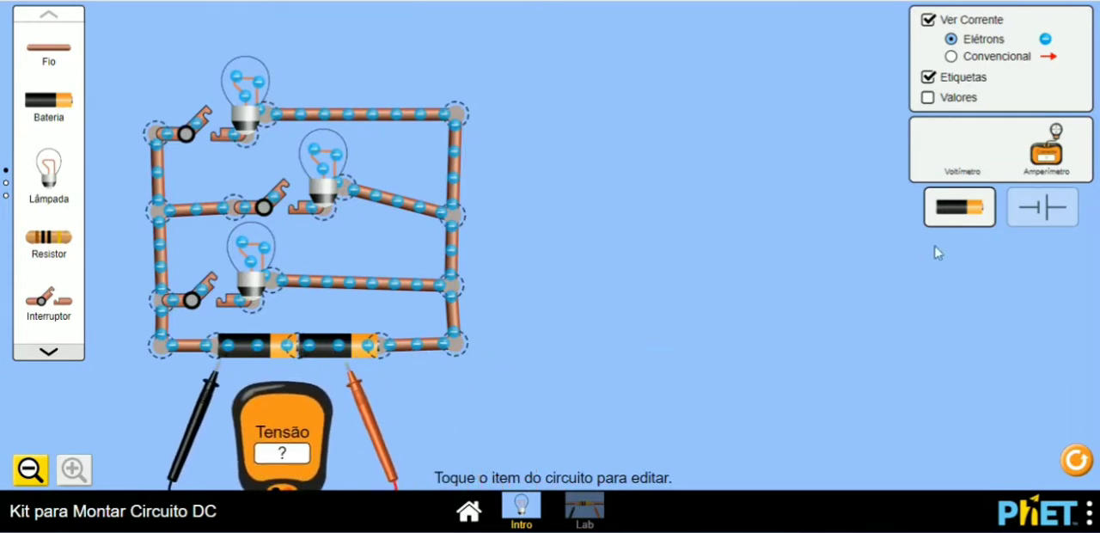
left_click_drag(1046, 151, 471, 429)
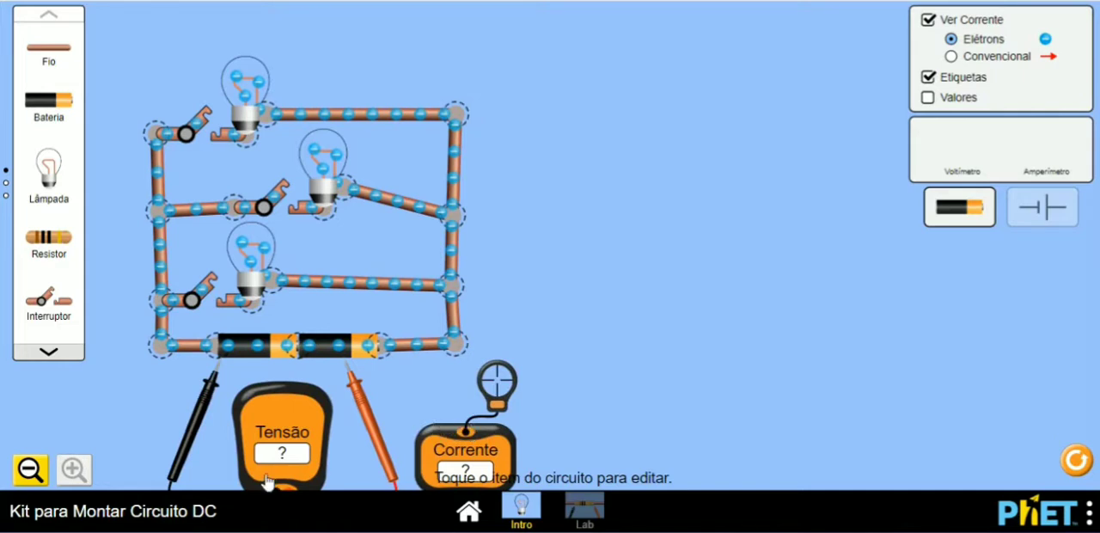
left_click_drag(213, 409, 208, 392)
left_click_drag(367, 420, 407, 404)
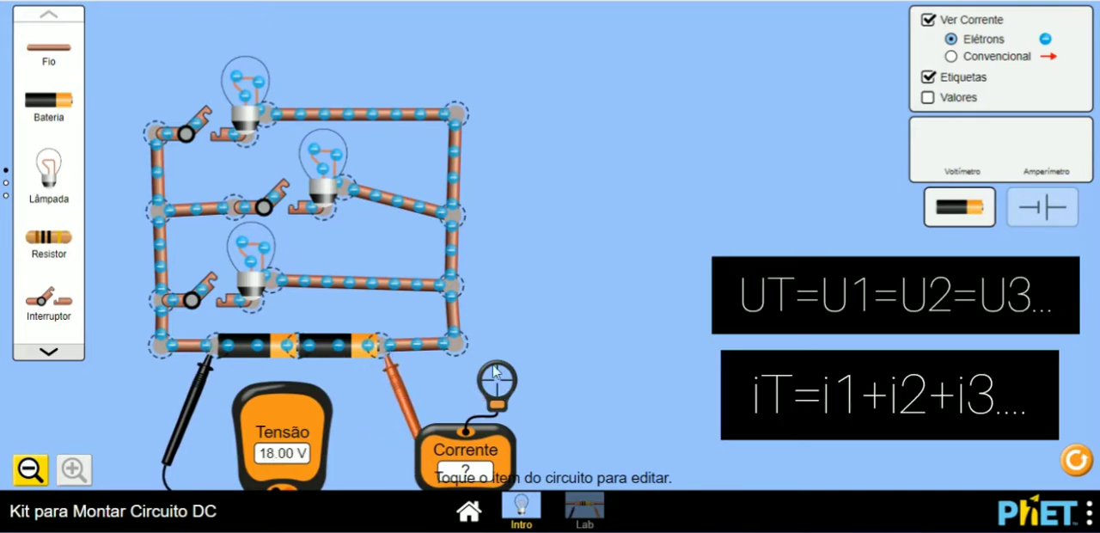
left_click_drag(499, 378, 461, 217)
left_click_drag(476, 470, 613, 358)
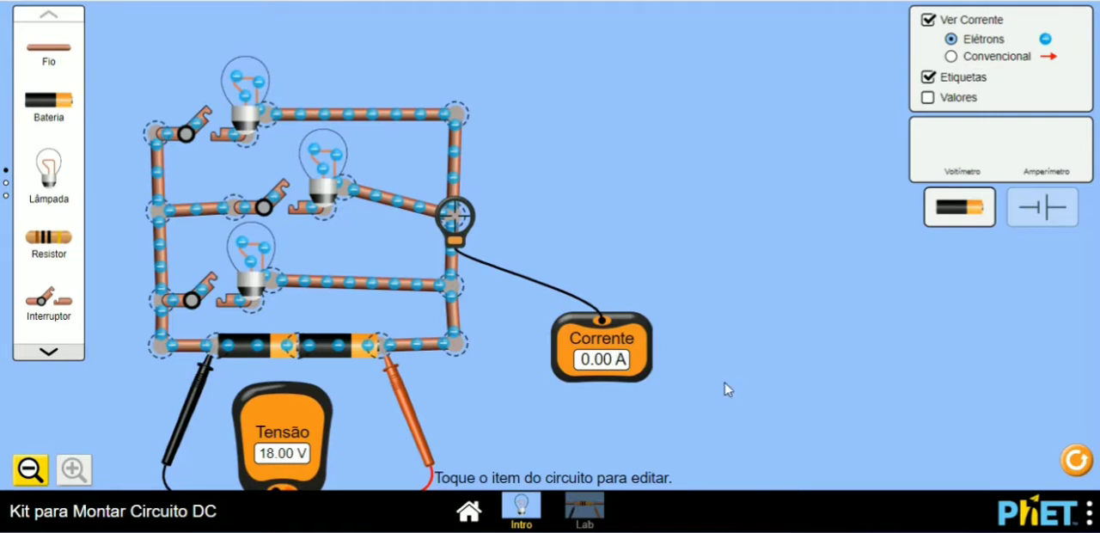
Step: Detach both voltmeter probes from the parallel circuit's batteries and close the bottom branch's switch
left_click_drag(397, 391, 420, 399)
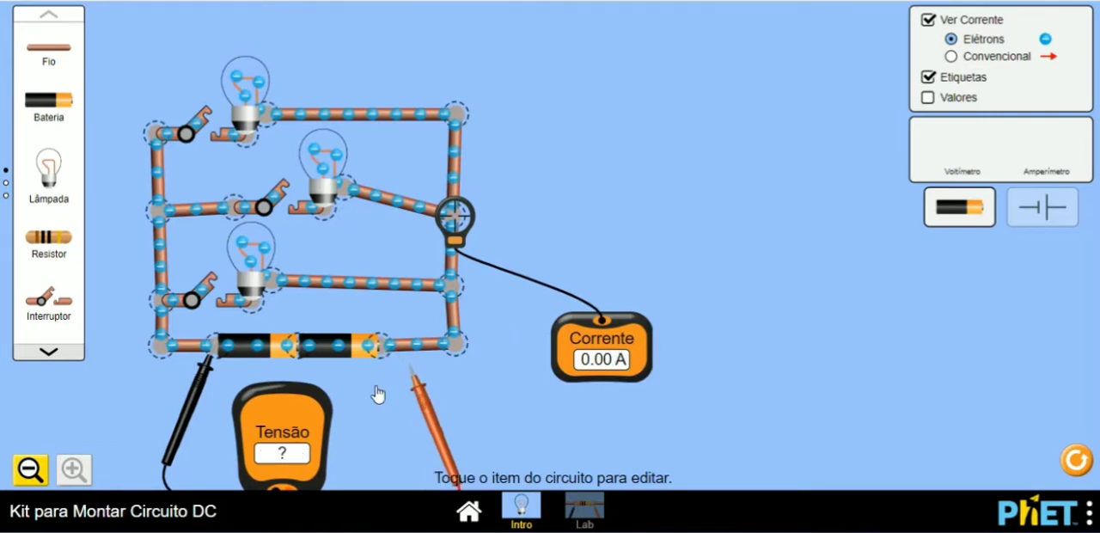
left_click_drag(203, 397, 185, 417)
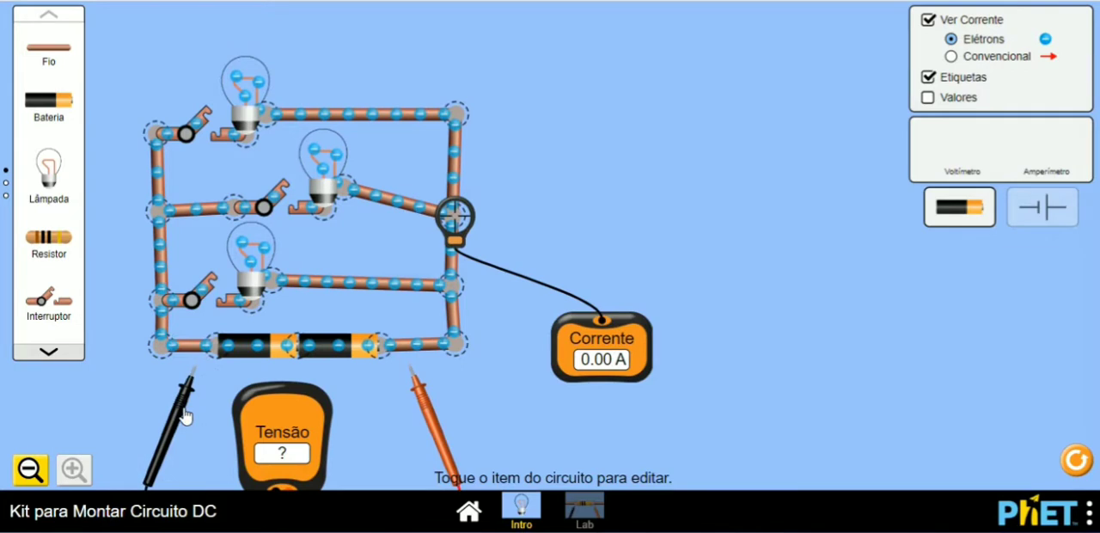
left_click(207, 286)
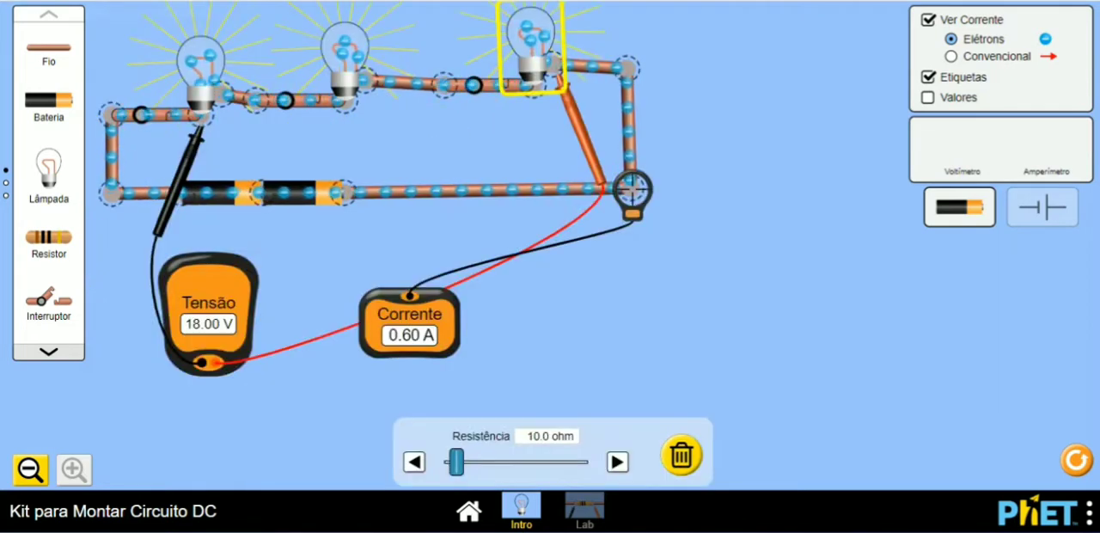
Step: Open the switch before the third bulb in the series circuit
left_click(494, 86)
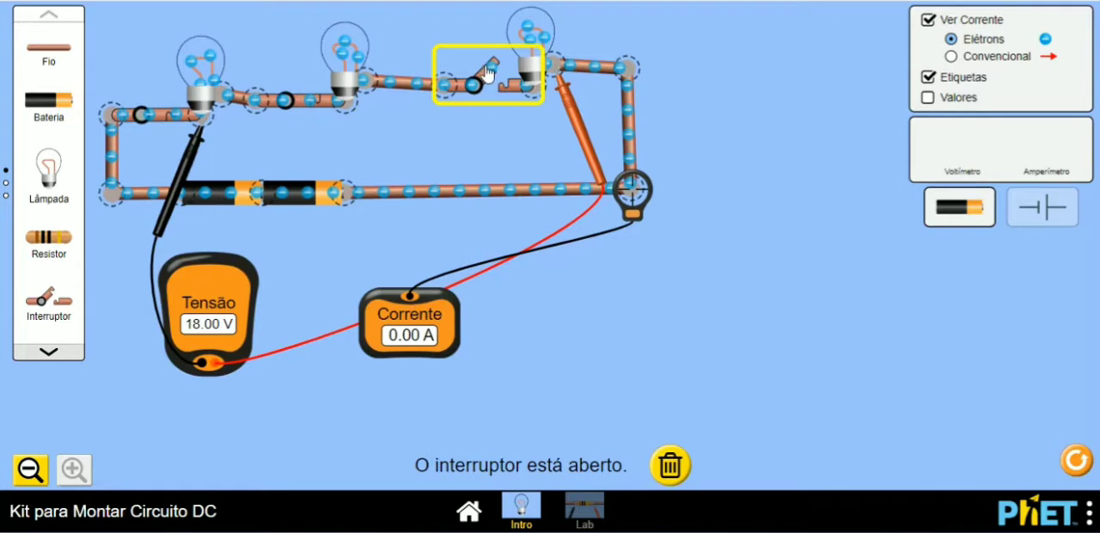
Step: Close and reopen the switch before the third bulb in the series circuit
left_click(484, 73)
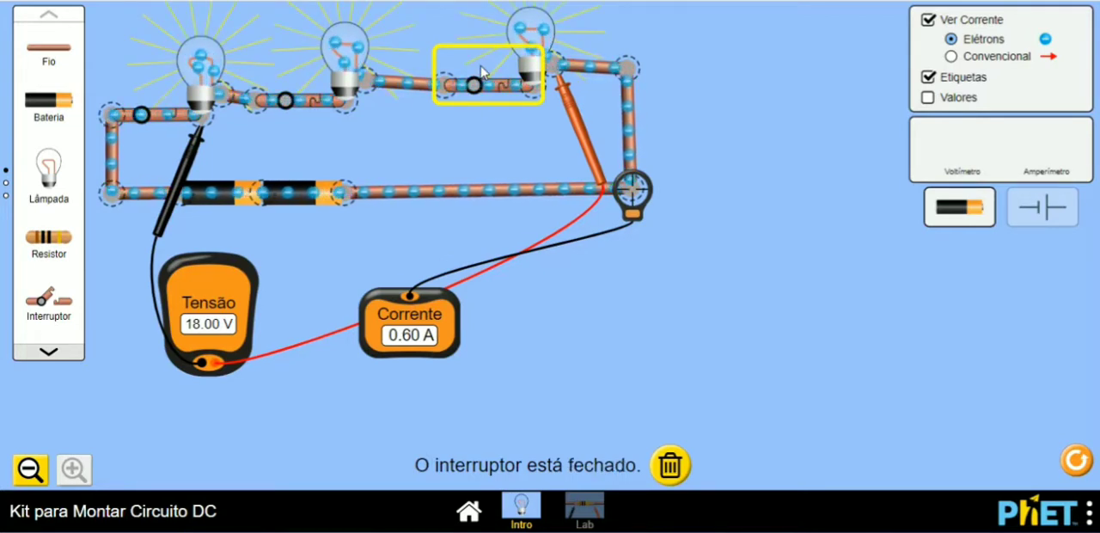
left_click(497, 85)
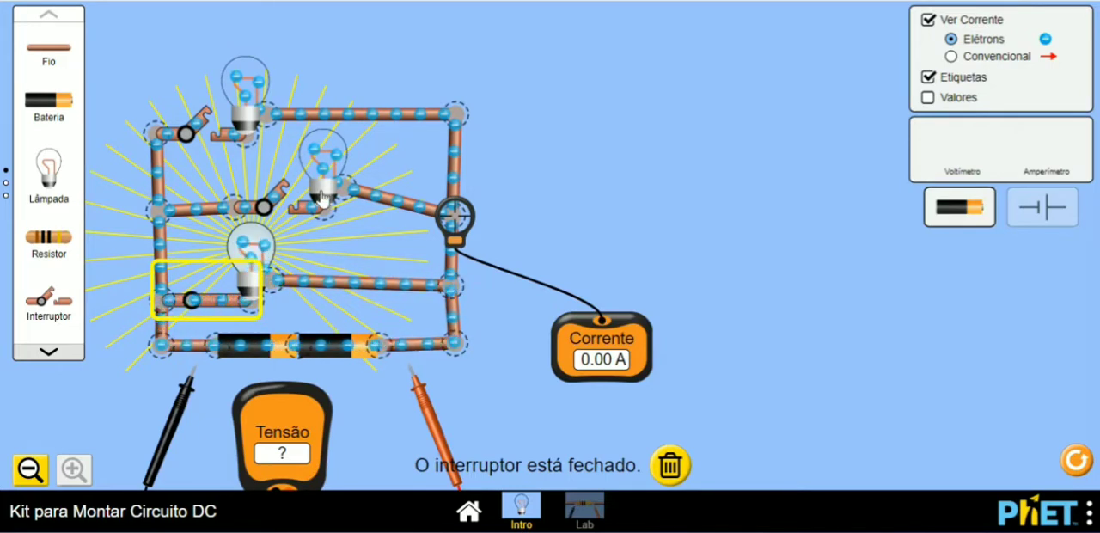
Step: Close the middle branch's switch in the parallel circuit and connect both voltmeter probes across the bottom bulb
left_click(284, 193)
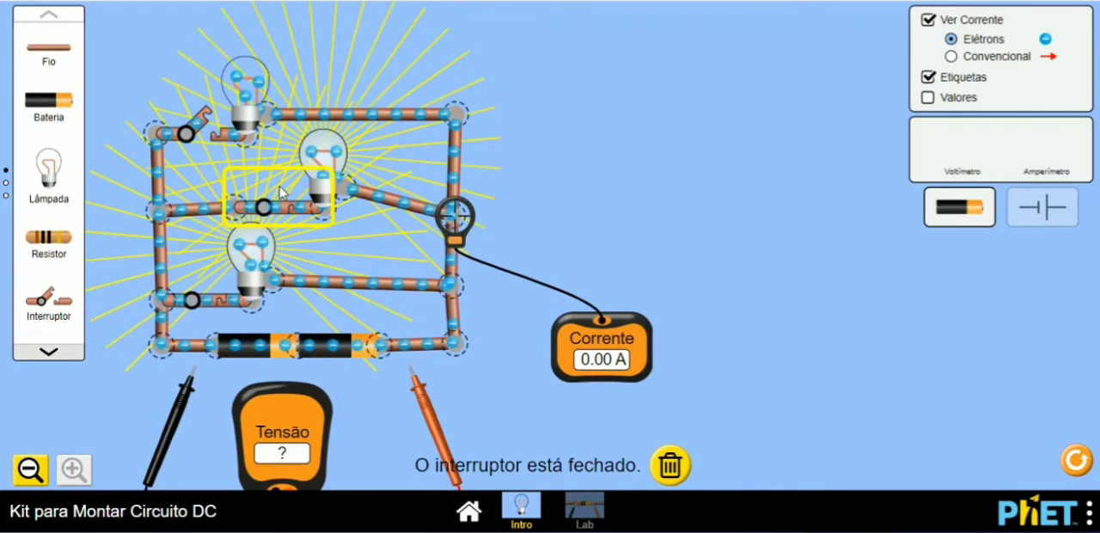
left_click_drag(426, 402, 401, 383)
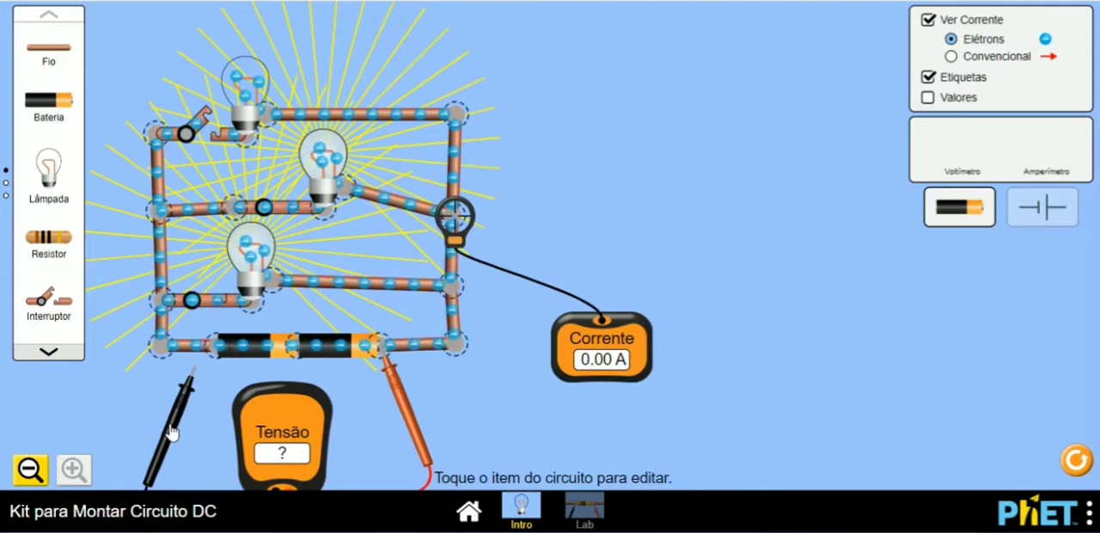
left_click_drag(172, 430, 228, 360)
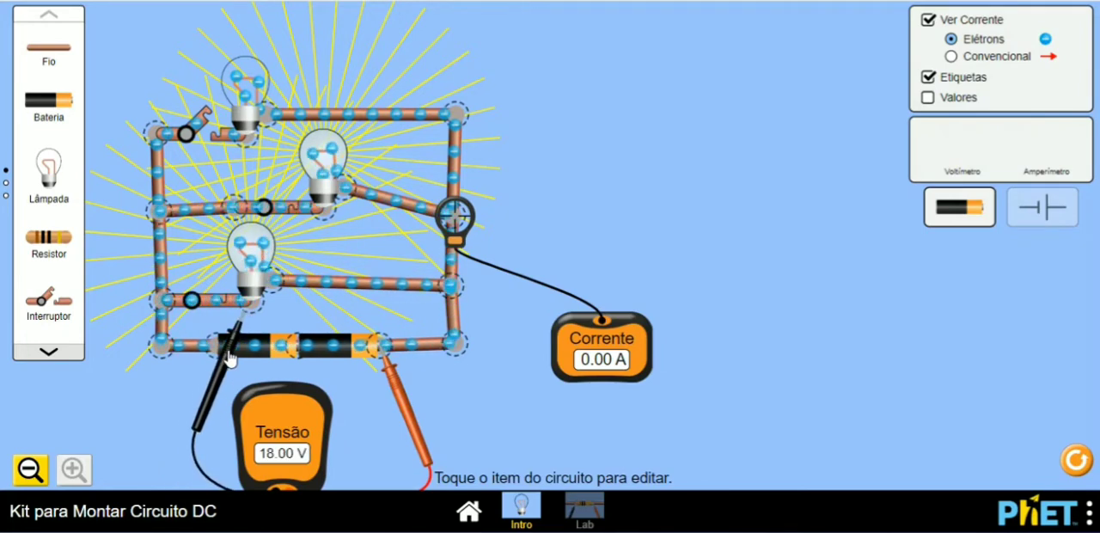
left_click_drag(399, 393, 297, 336)
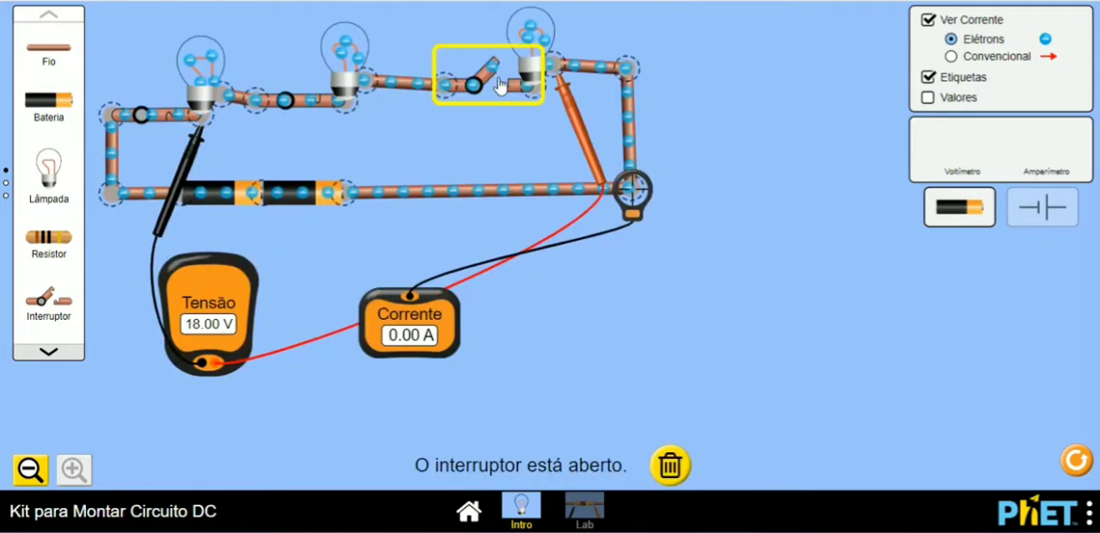
Step: Close the series circuit's switch before the third bulb and measure the voltage across the batteries and across the first bulb
left_click(500, 65)
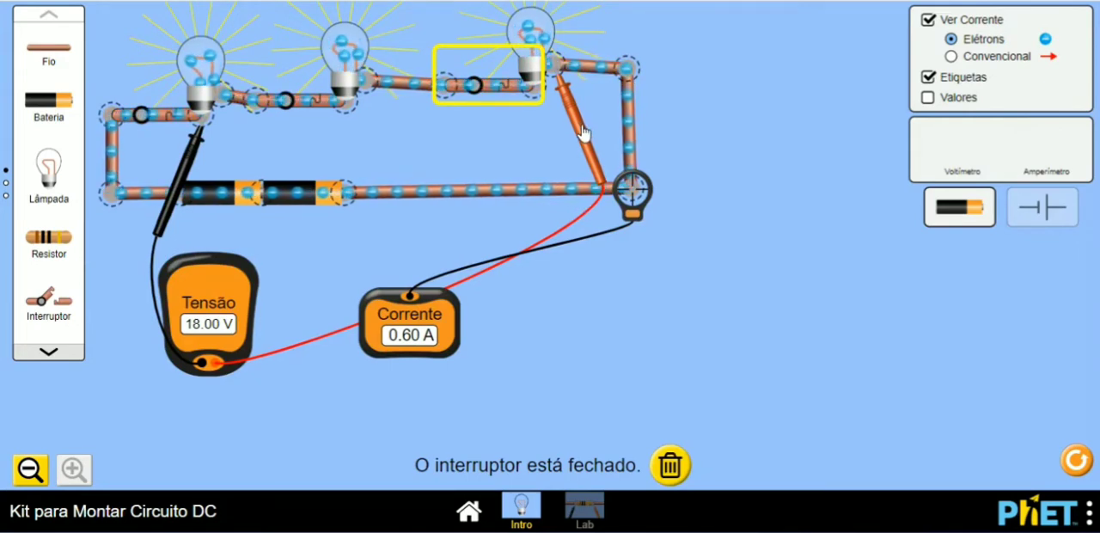
left_click_drag(582, 116, 378, 251)
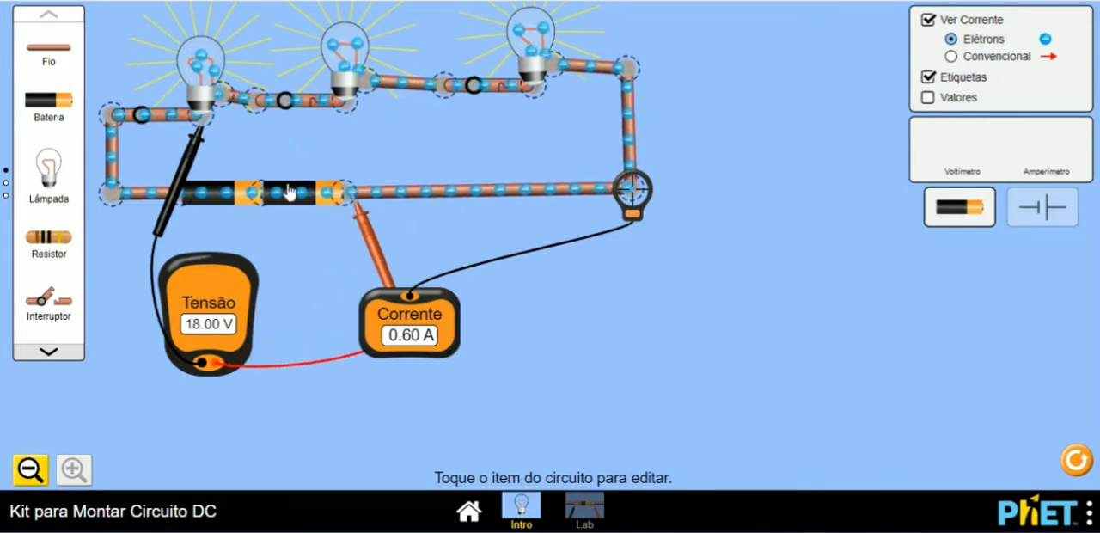
mouse_move(194, 129)
left_mouse_down()
mouse_move(160, 237)
mouse_move(194, 143)
left_mouse_up()
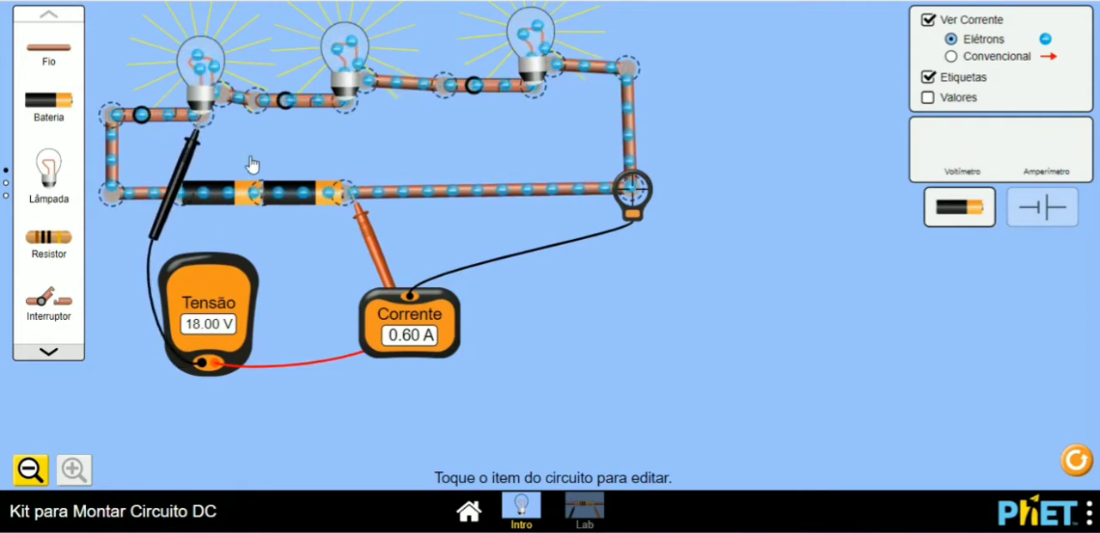
left_click_drag(362, 221, 240, 134)
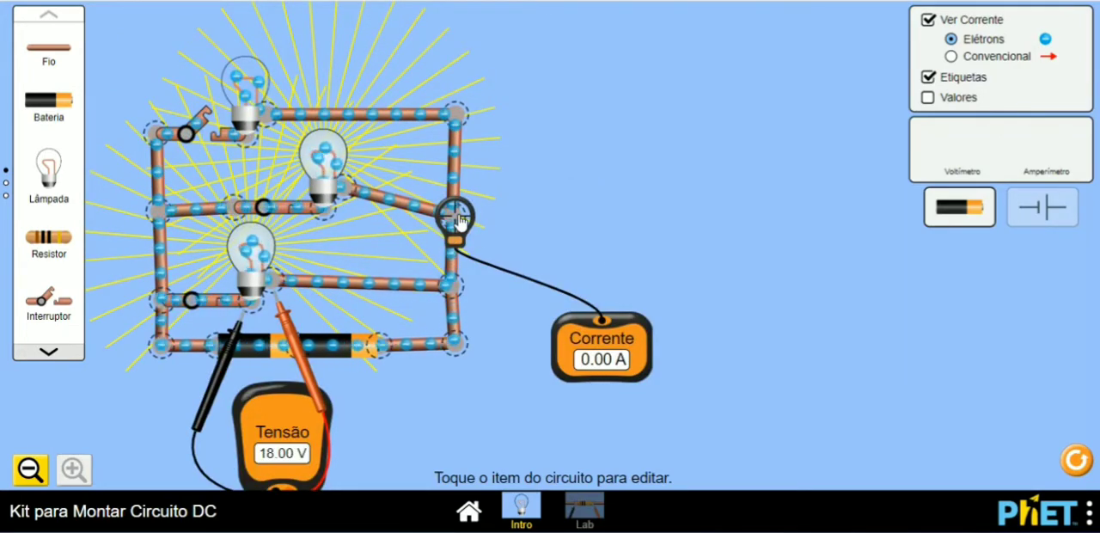
Step: Detach the ammeter from the parallel circuit's middle-branch junction and close the top branch's switch
left_click_drag(459, 221, 560, 291)
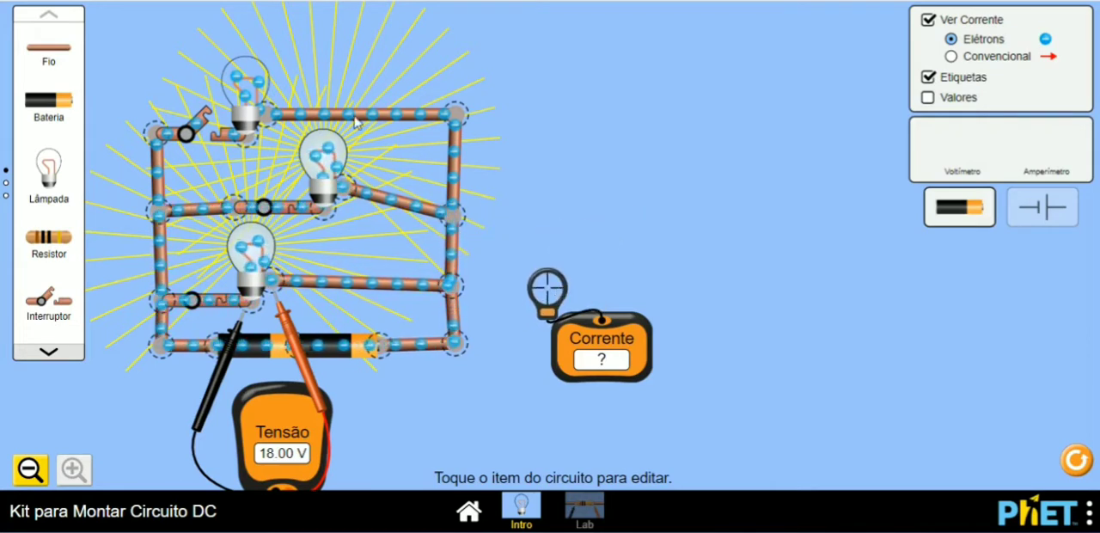
left_click(199, 120)
left_click(681, 80)
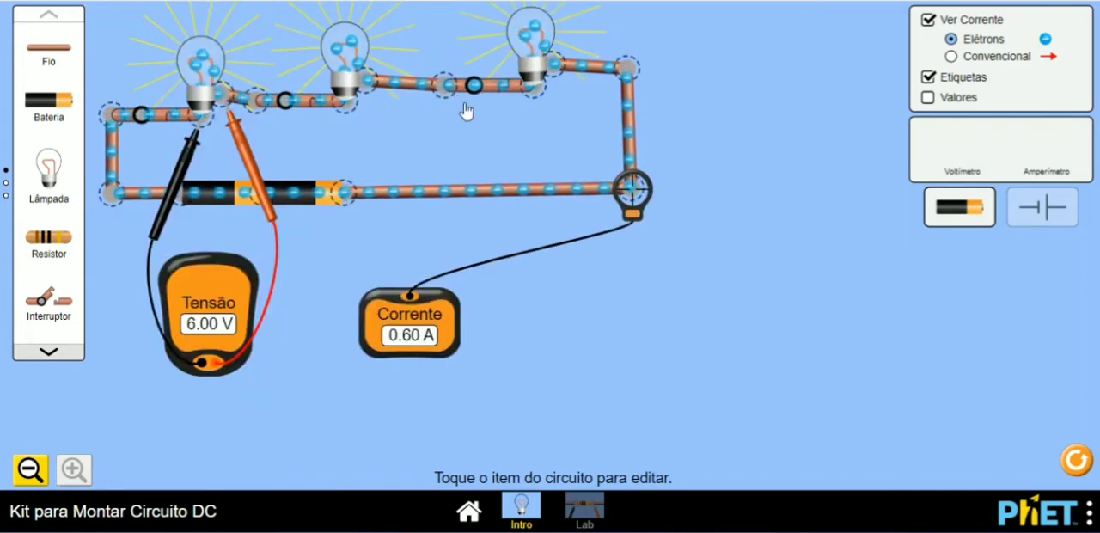
Step: Open and reclose the switch before the third series bulb and the top branch's switch in the parallel circuit
left_click(497, 87)
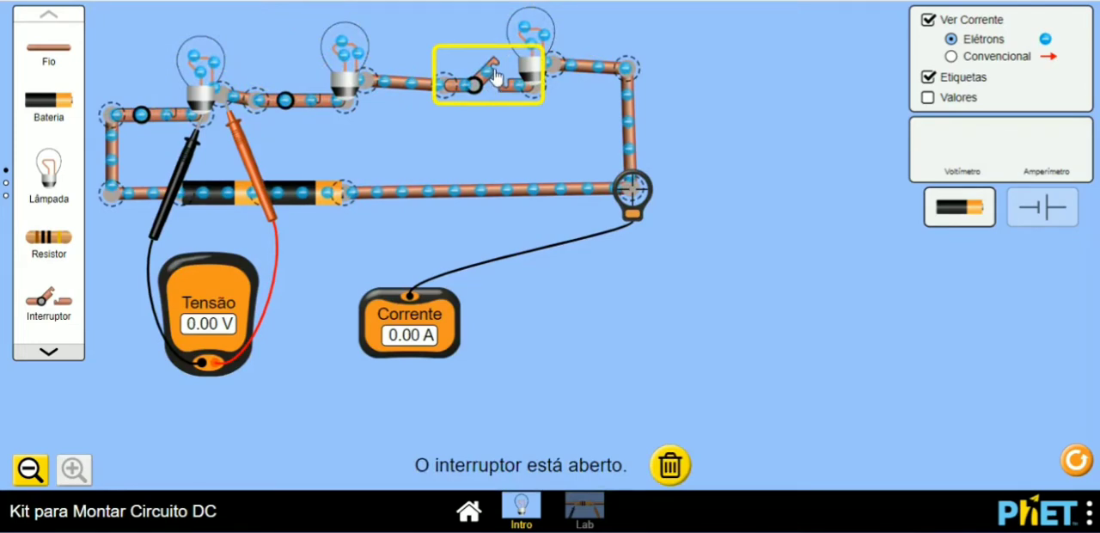
left_click(495, 86)
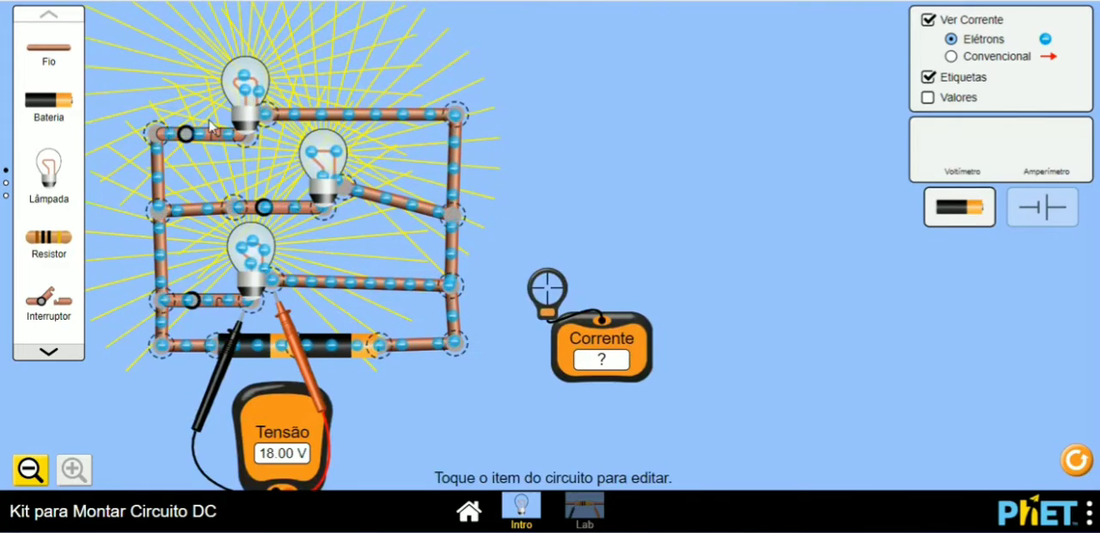
left_click(212, 135)
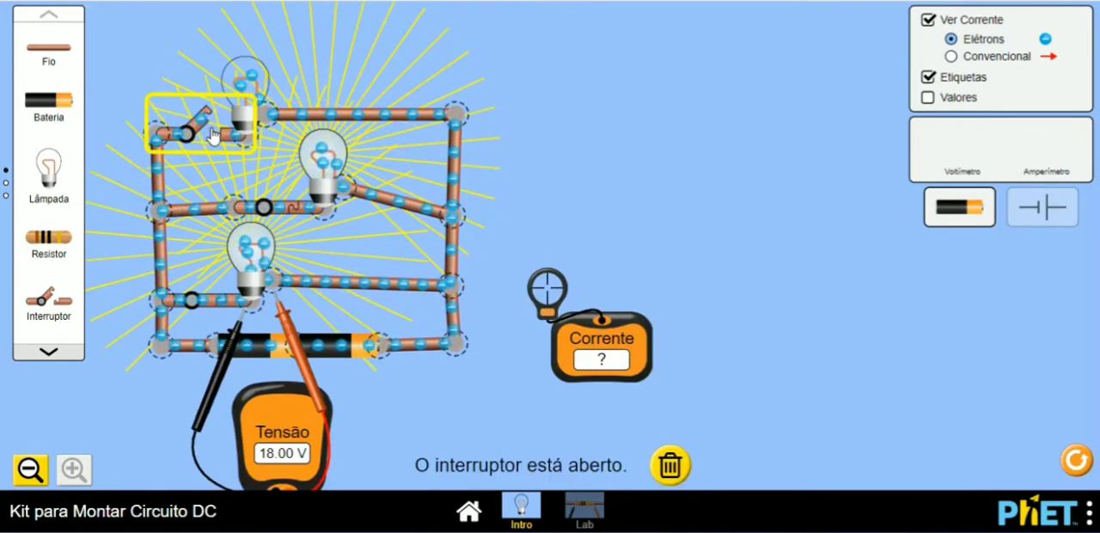
left_click(689, 155)
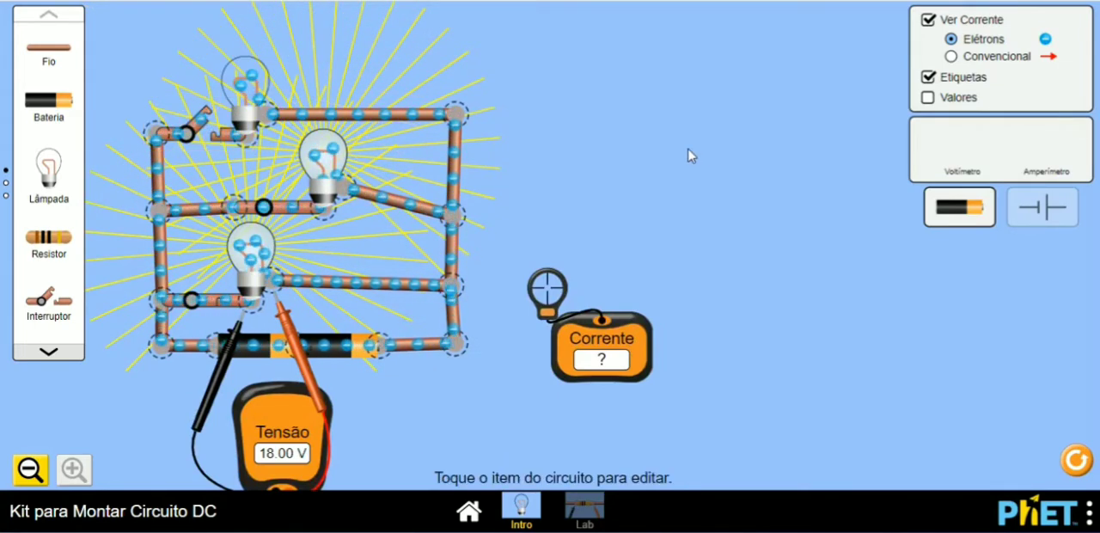
left_click(207, 125)
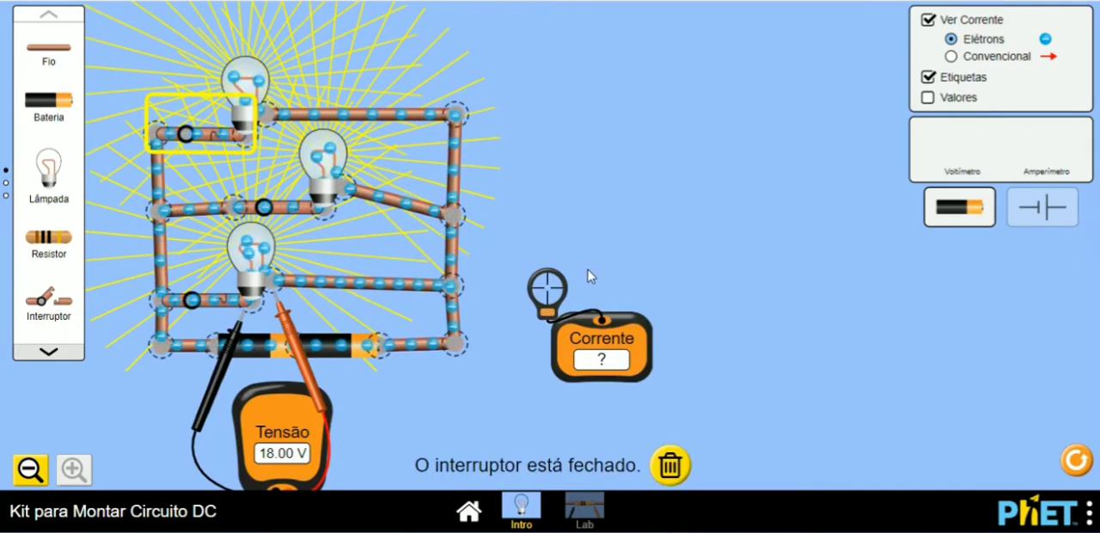
Step: Measure the parallel circuit's current at the lower-right corner, bottom-branch junction and upper-right corner, returning the ammeter to the lower-right corner
left_click(560, 292)
left_click_drag(560, 292, 469, 352)
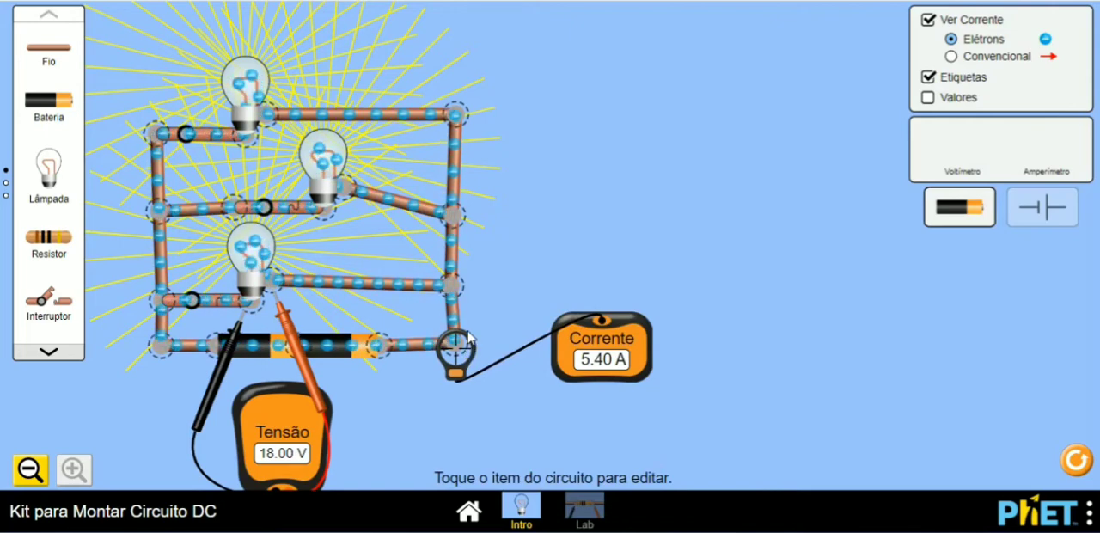
left_click_drag(462, 353, 453, 297)
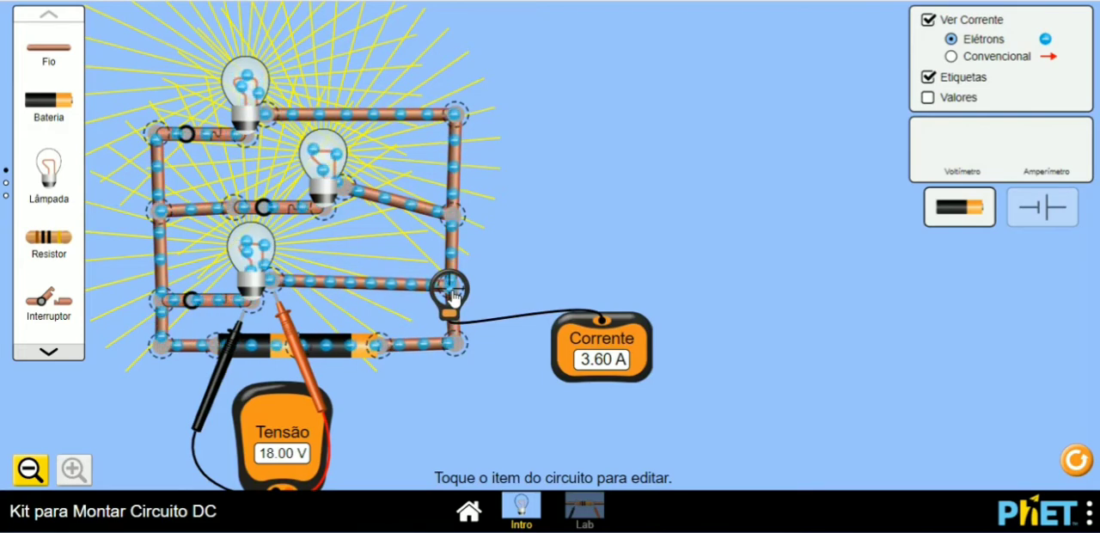
left_click_drag(453, 297, 462, 126)
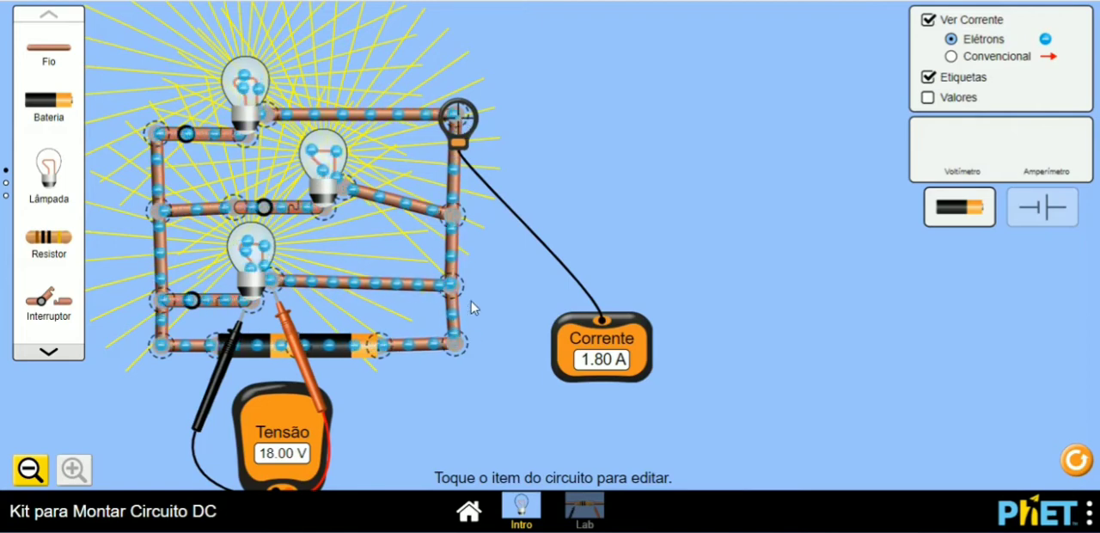
left_click(453, 344)
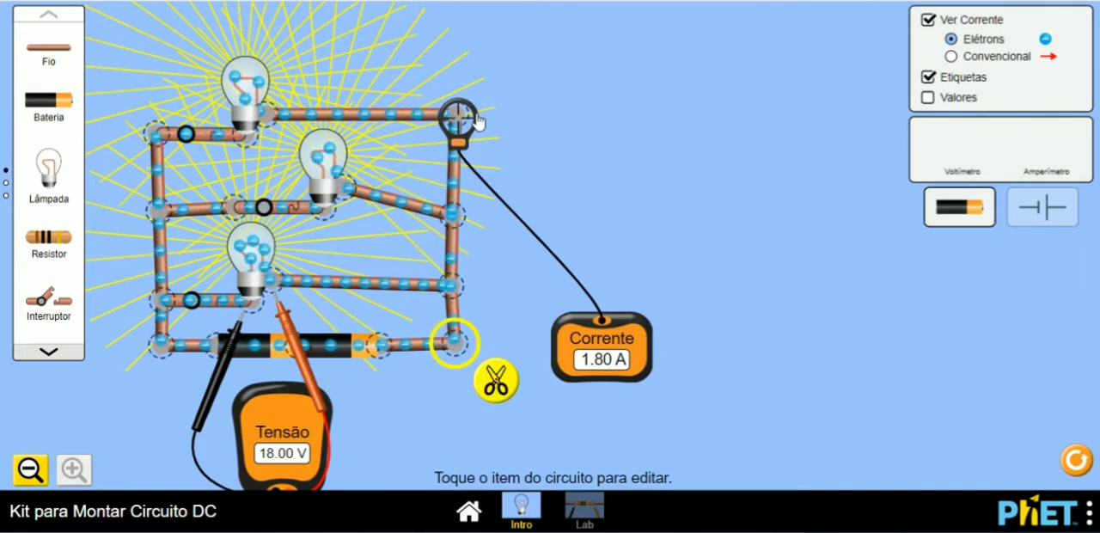
left_click_drag(475, 144, 467, 345)
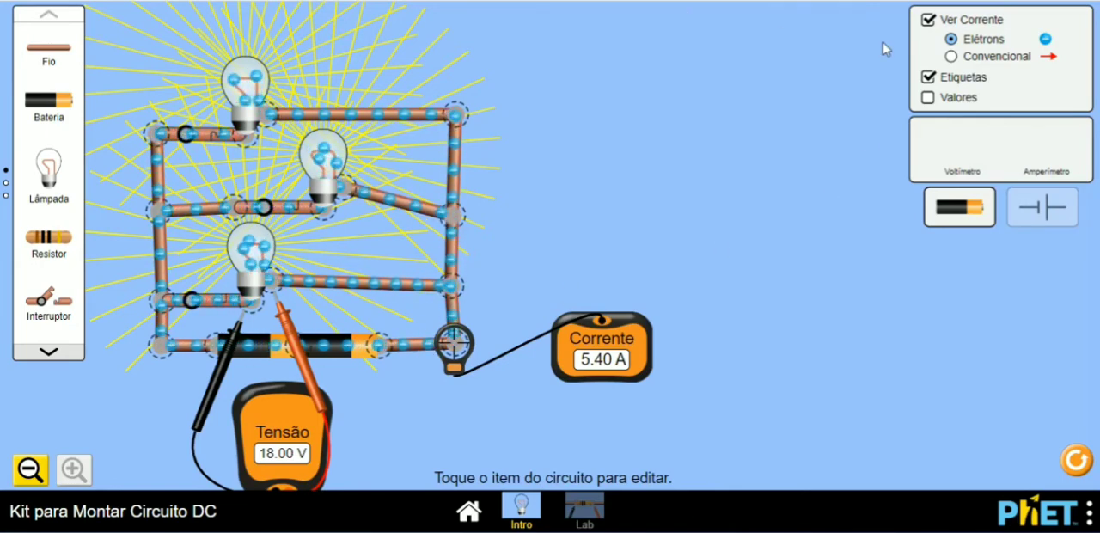
Step: Show the current as conventional flow and switch back to electrons
left_click(951, 56)
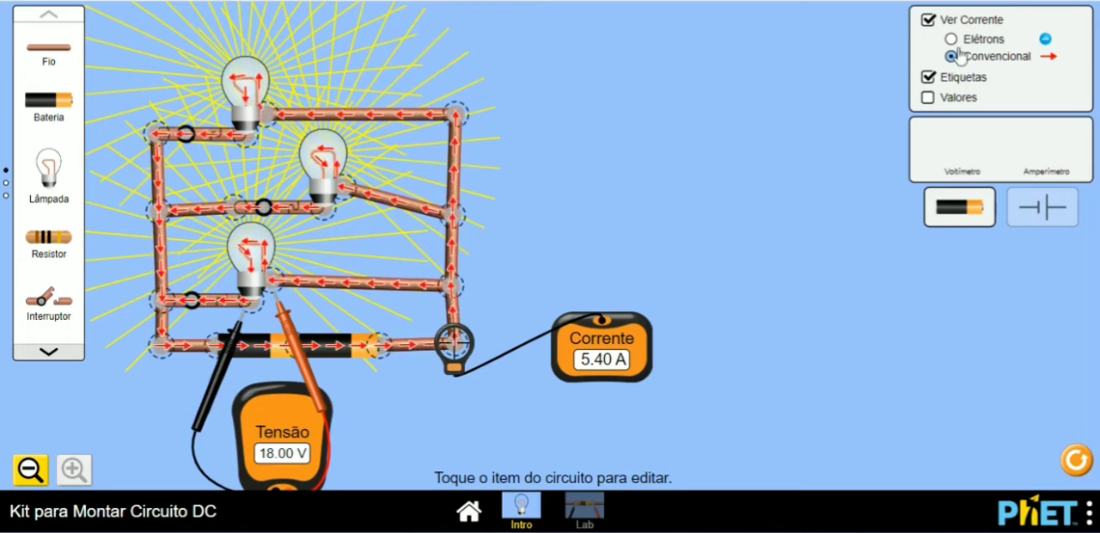
left_click(952, 40)
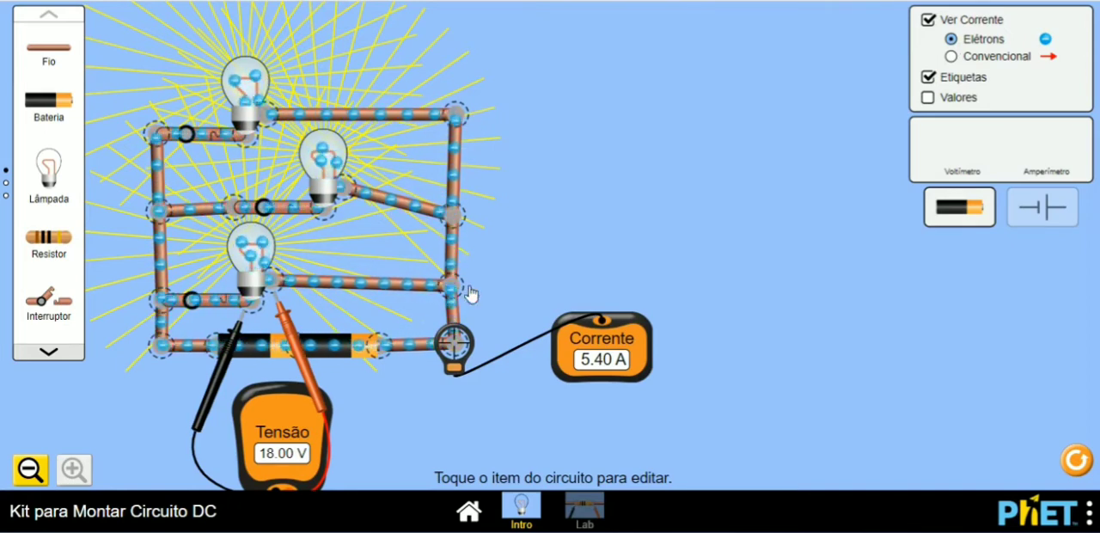
Step: Measure the parallel circuit's current at the middle branch's right junction and the lower-right corner, and the voltage across the middle bulb
left_click_drag(458, 342, 459, 214)
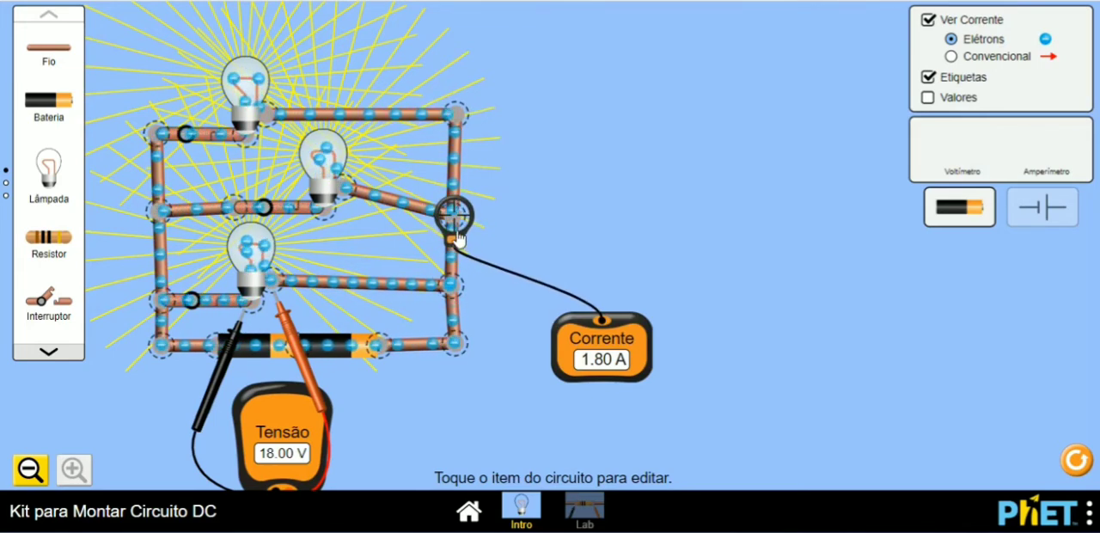
left_click_drag(458, 228, 458, 361)
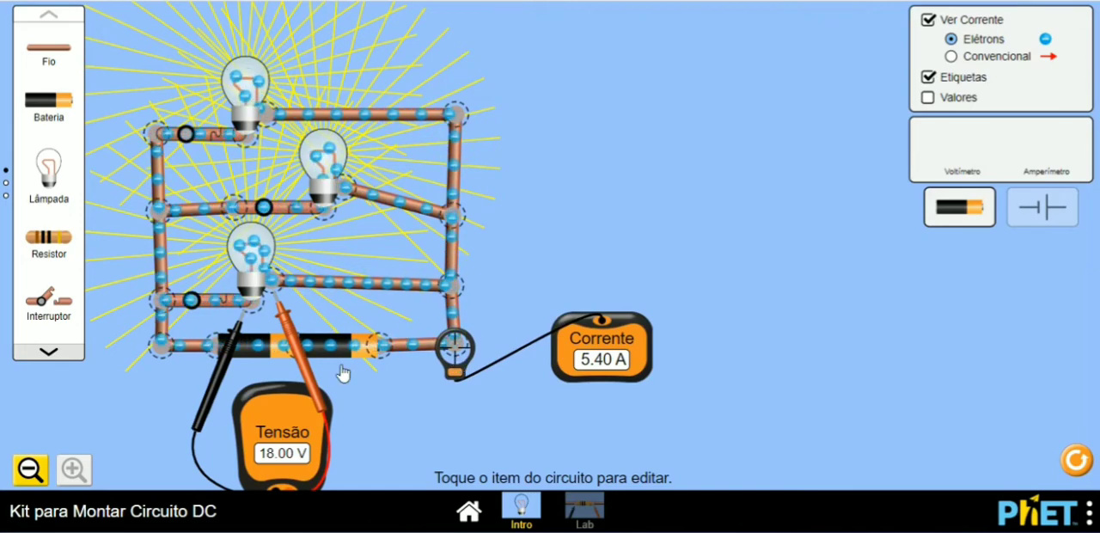
left_click_drag(295, 333, 371, 236)
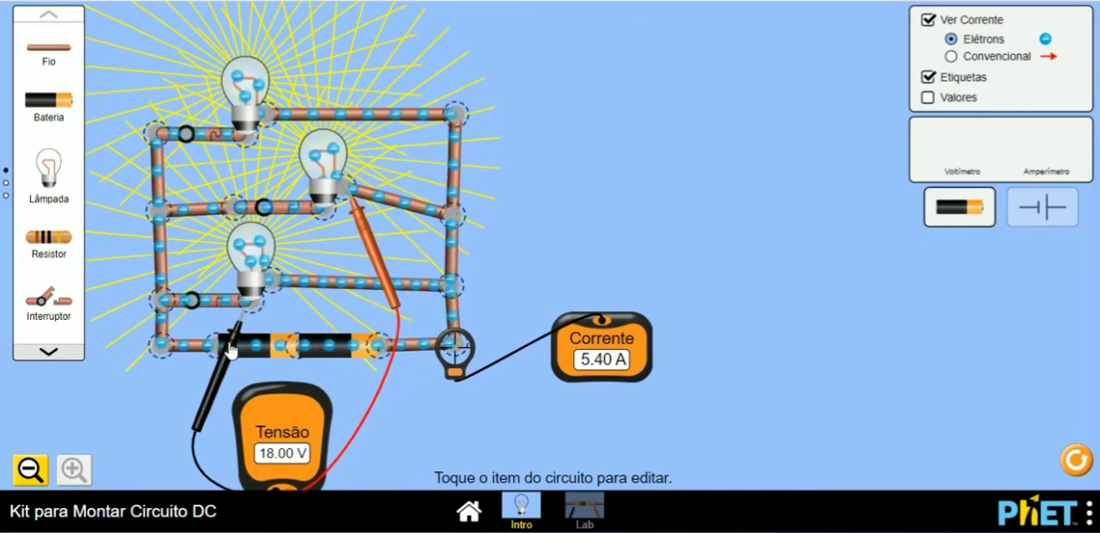
left_click_drag(231, 348, 311, 250)
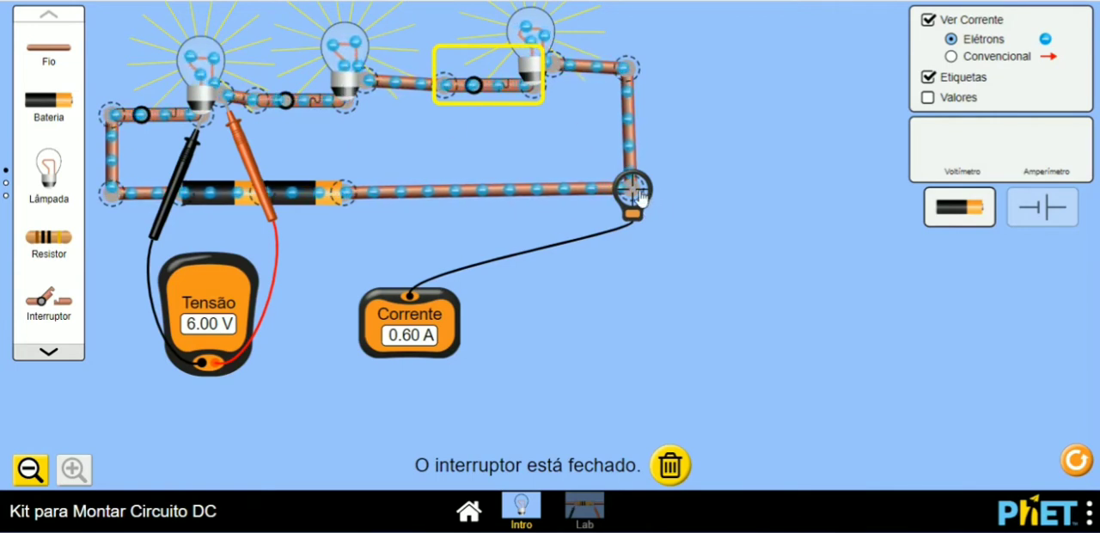
Step: Detach the ammeter from the series circuit and extend the voltmeter measurement across the first two bulbs
left_click_drag(641, 196, 644, 323)
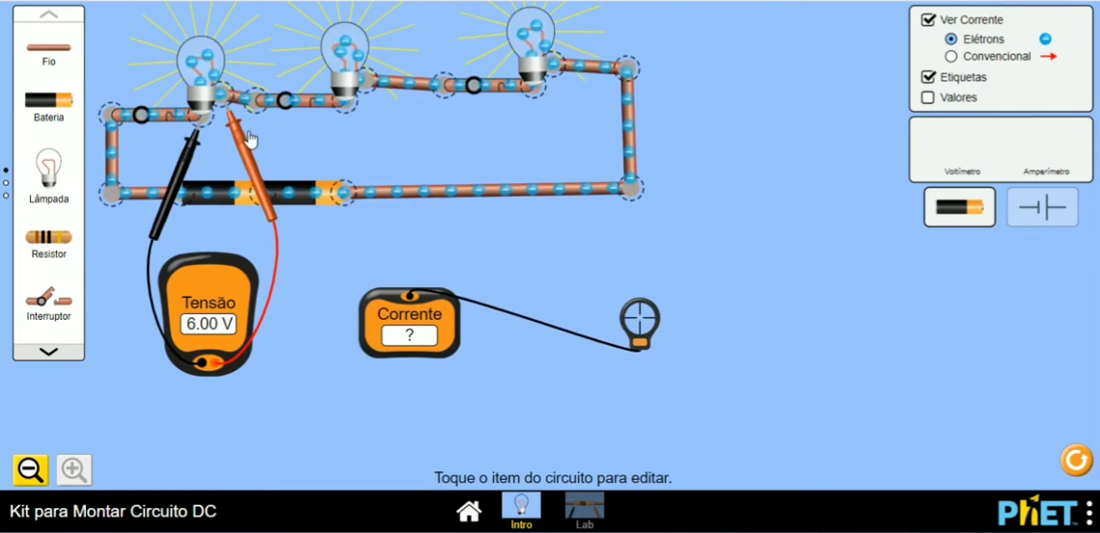
left_click_drag(249, 141, 396, 123)
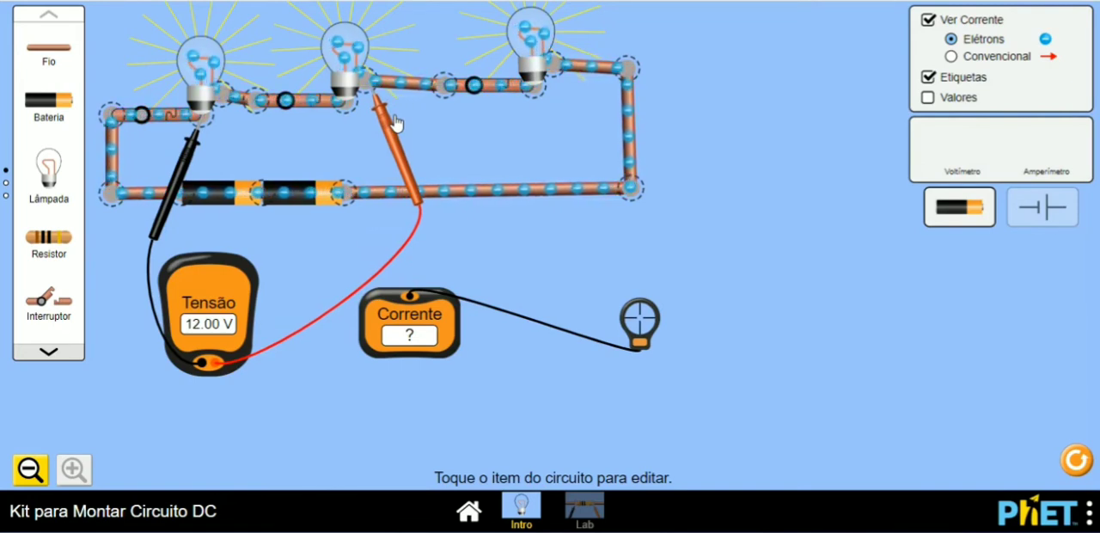
Step: Set the first series bulb's resistance to 5.0 ohm and measure the voltage across that bulb alone
left_click(210, 63)
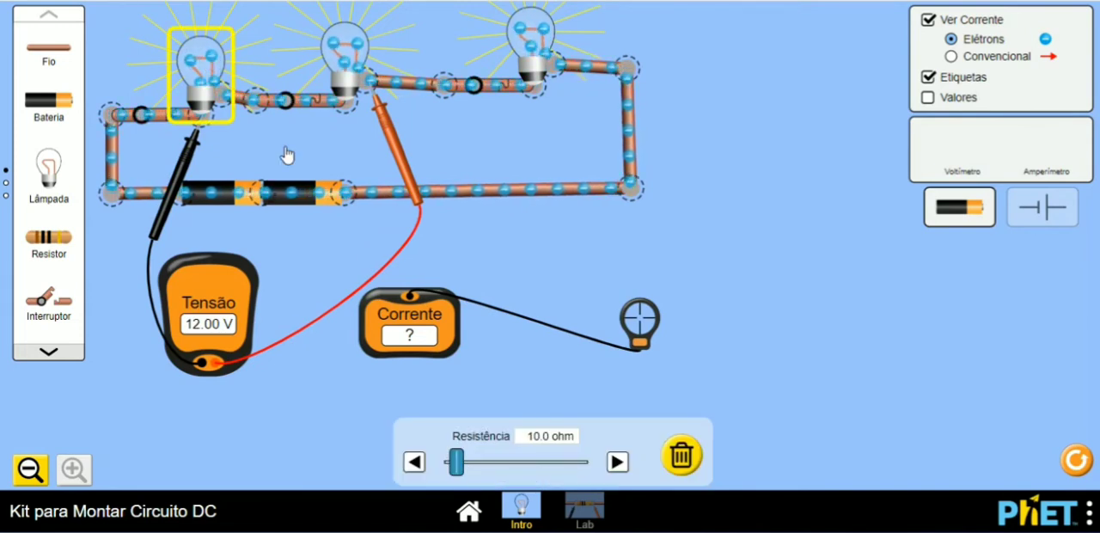
left_click(415, 464)
left_click(414, 463)
left_click(415, 463)
left_click(414, 463)
left_click(414, 463)
left_click(415, 463)
left_click(414, 463)
left_click(414, 463)
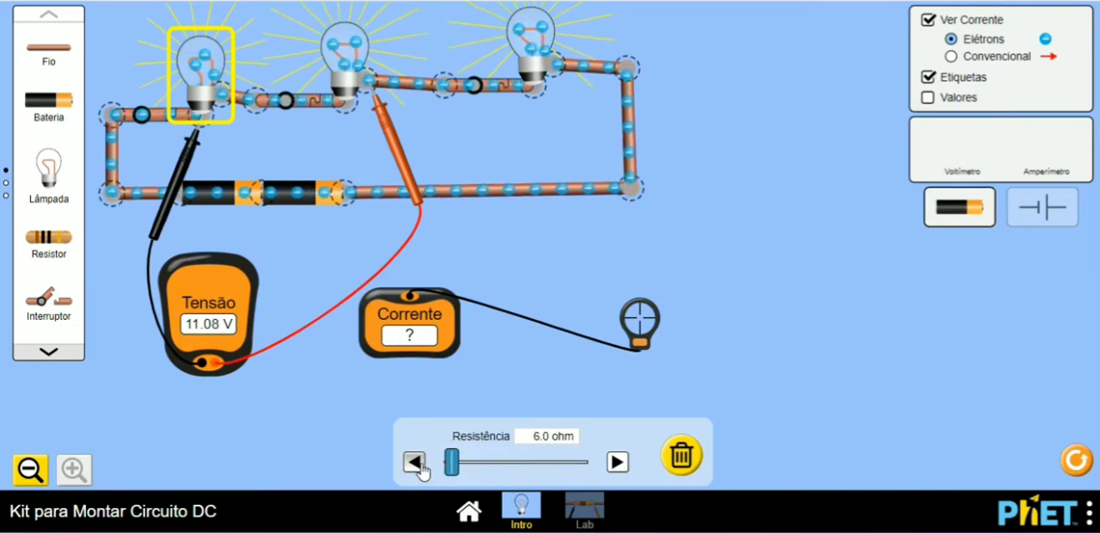
left_click(416, 464)
left_click(416, 464)
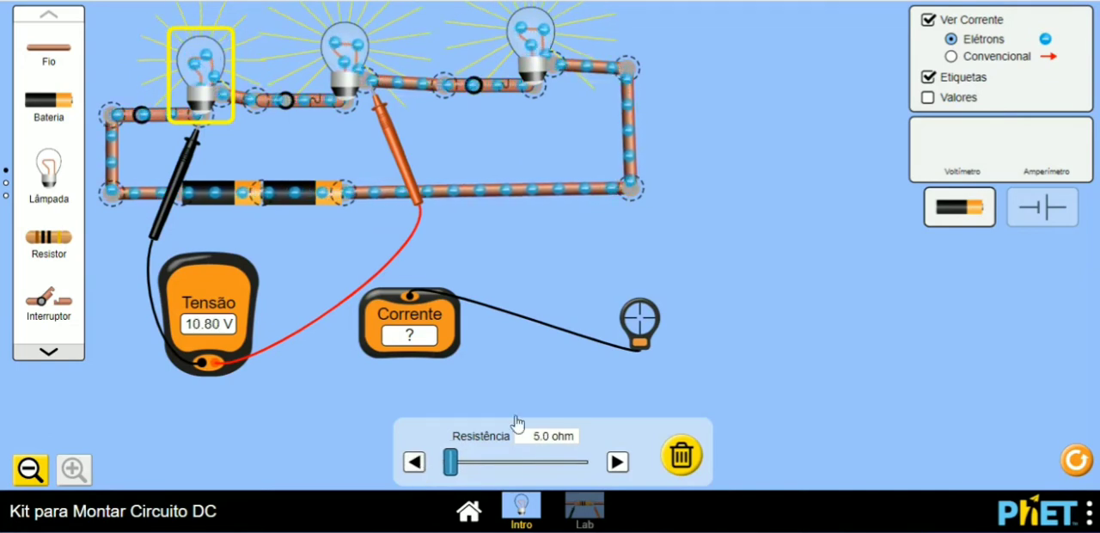
left_click(427, 121)
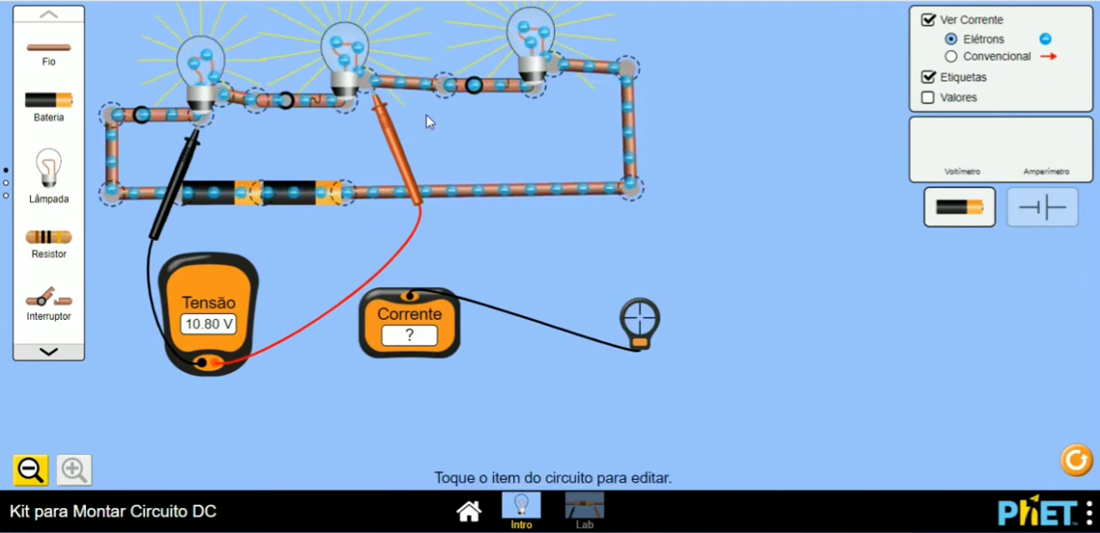
left_click_drag(402, 133, 254, 148)
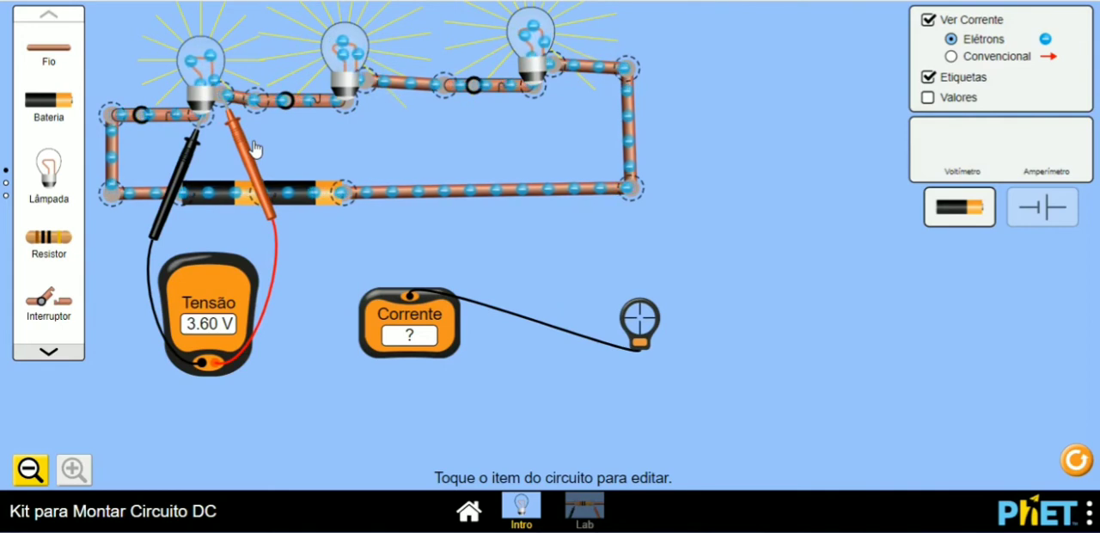
Step: Measure the voltage across the second bulb alone and across the third bulb alone in the series circuit
left_click_drag(255, 148, 408, 139)
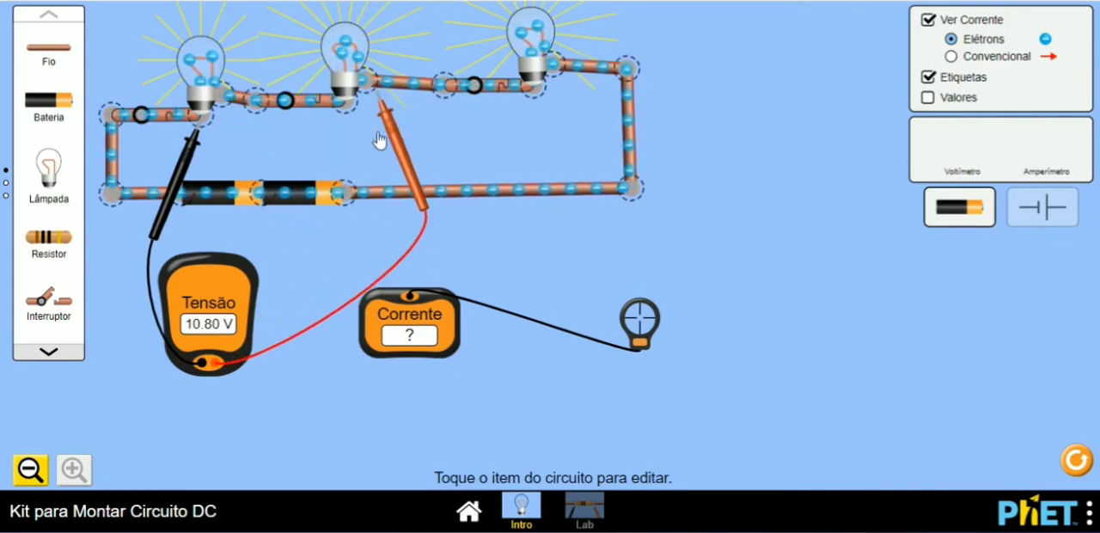
left_click_drag(185, 172, 325, 167)
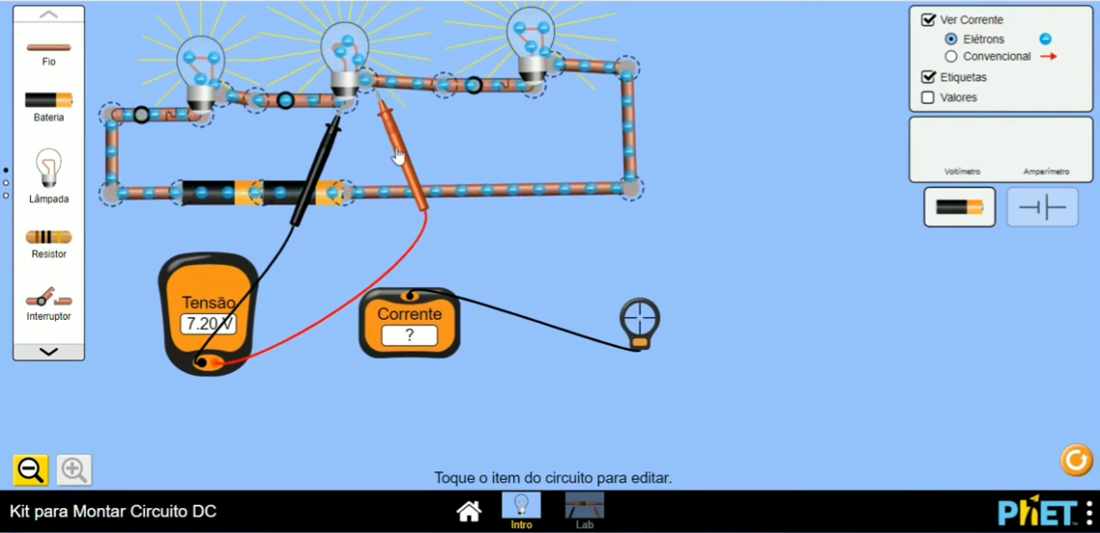
left_click_drag(398, 156, 581, 131)
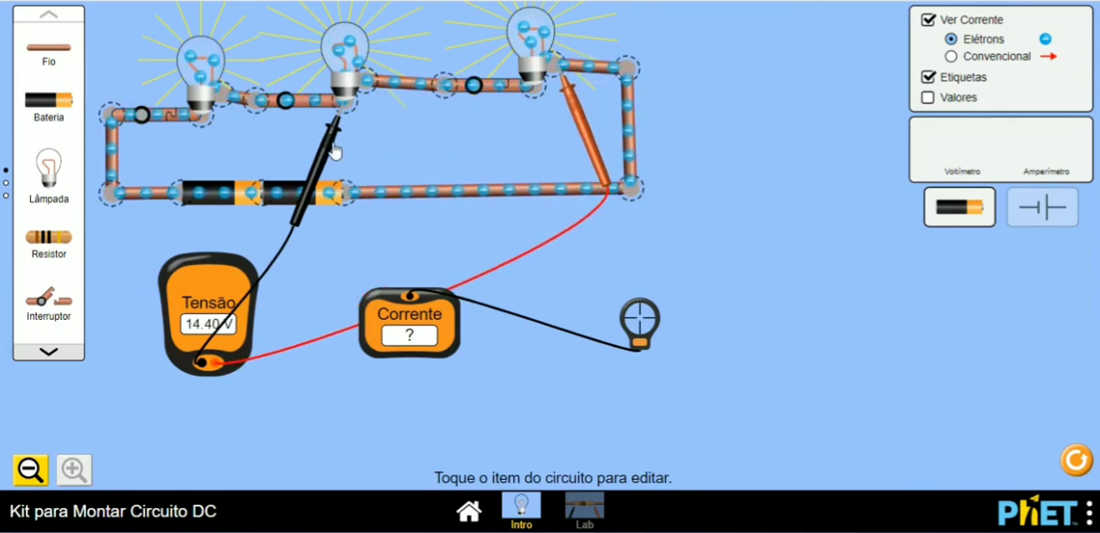
left_click_drag(333, 151, 526, 136)
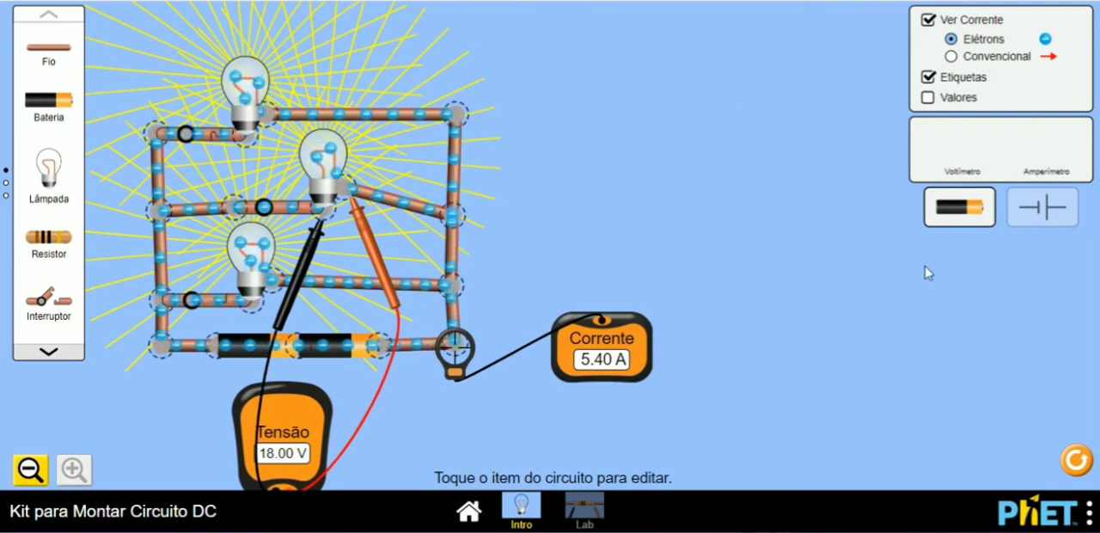
Step: Display the parallel circuit and the series circuit as schematic diagrams with standard component symbols
left_click(1043, 212)
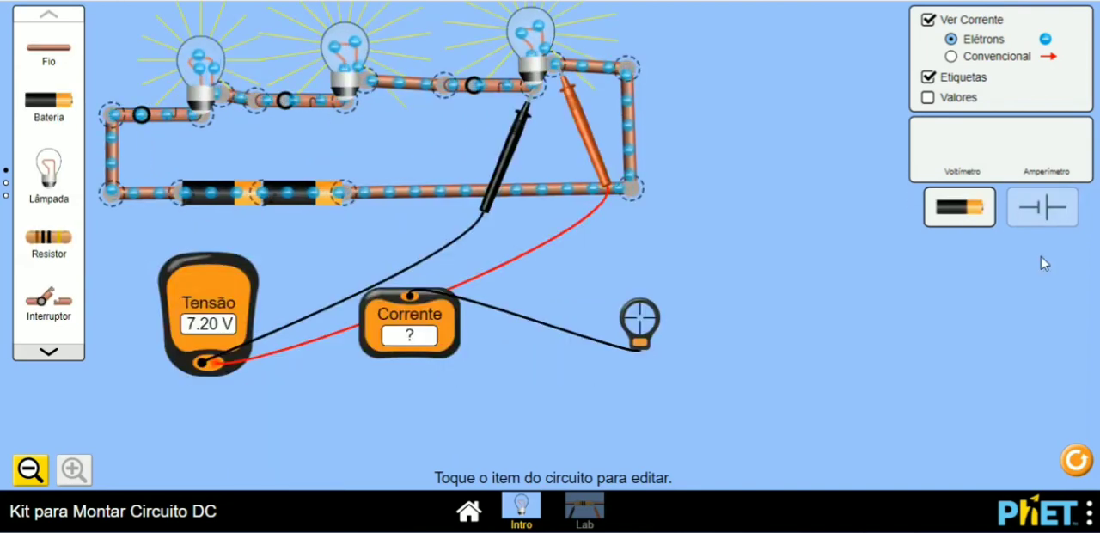
left_click(1057, 219)
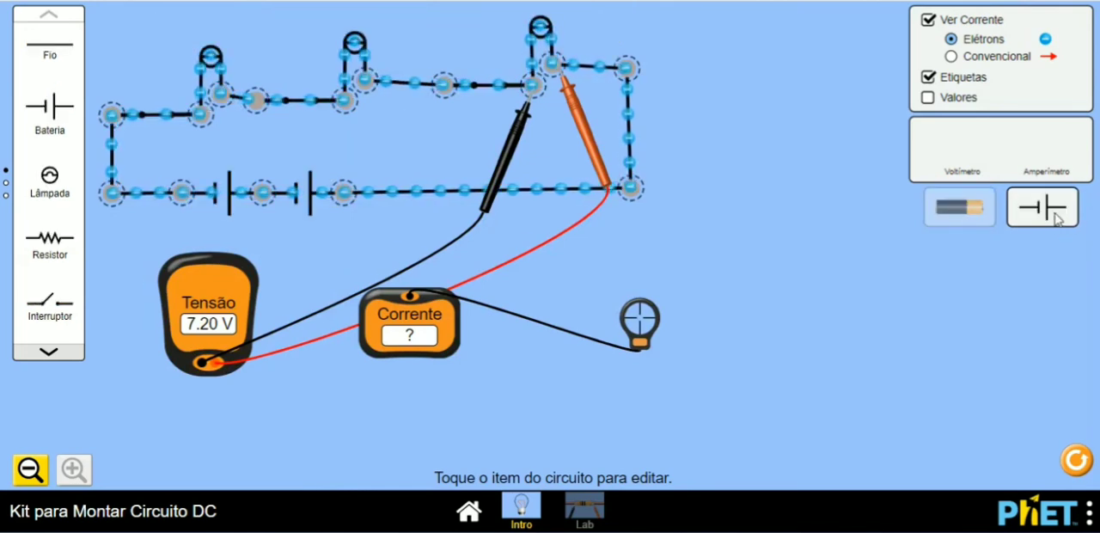